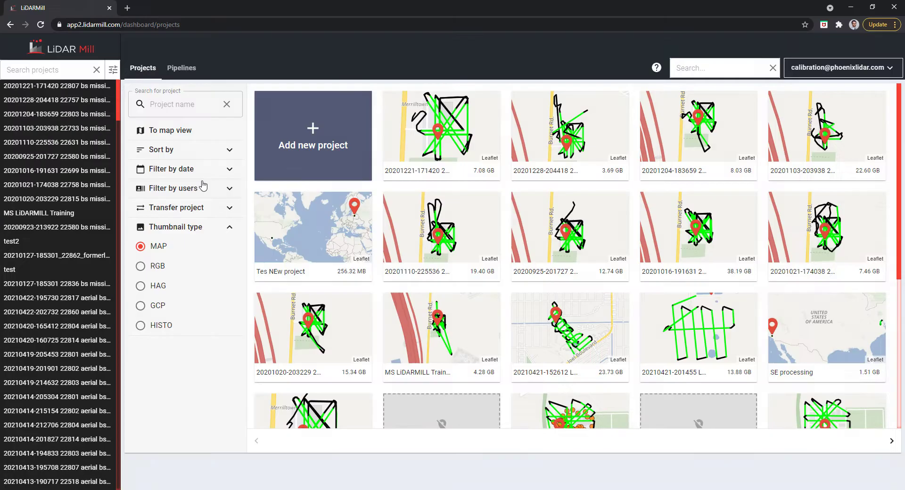
Step: Name the project 'lidarmill upload to potree' and begin defining a new coordinate reference system
{"action": "left_click", "coordinate": [313, 126]}
{"action": "type", "text": "lidarmill upload to potree"}
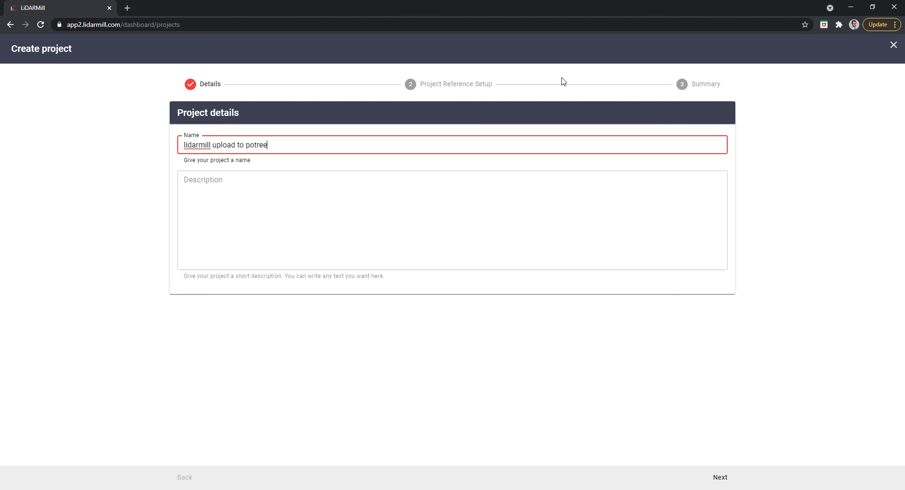
{"action": "left_click", "coordinate": [484, 85]}
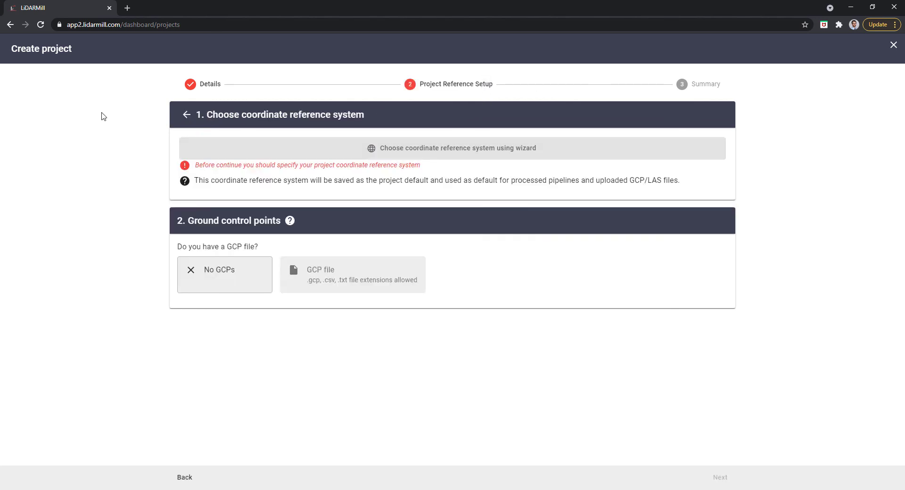
{"action": "left_click", "coordinate": [469, 152]}
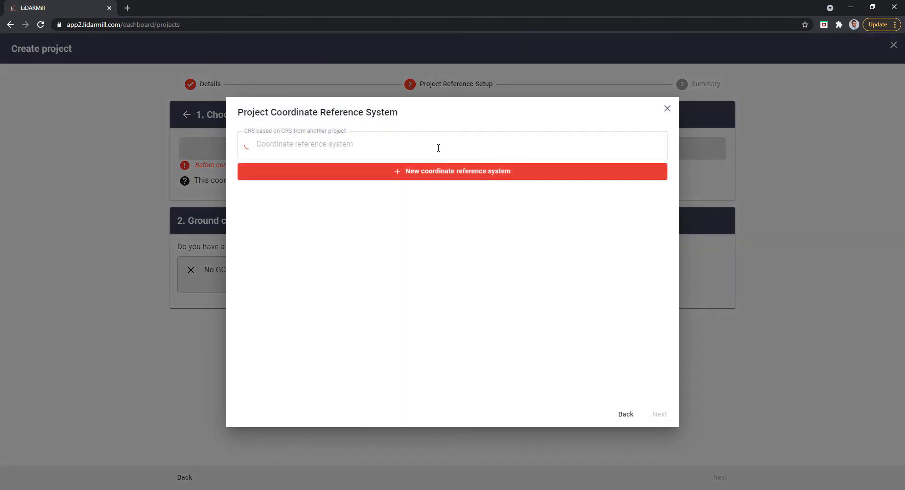
{"action": "left_click", "coordinate": [462, 181]}
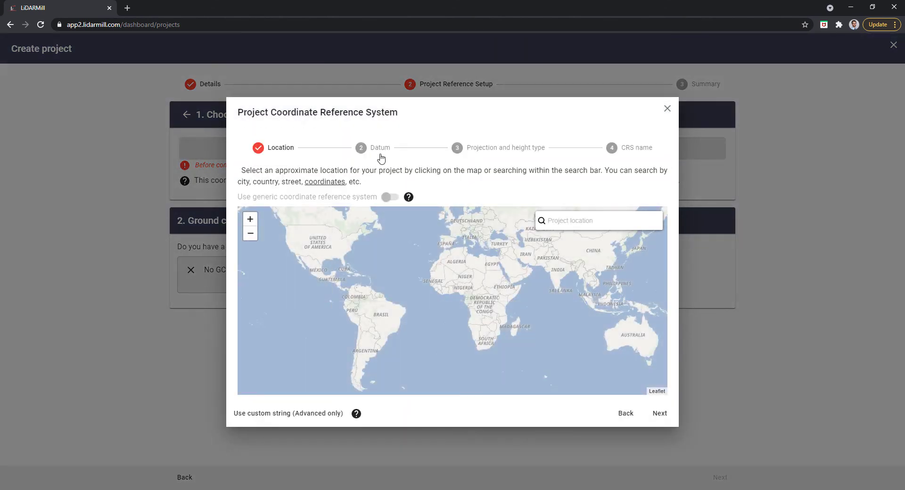
{"action": "left_click", "coordinate": [380, 151]}
Step: Choose the EPSG 1116 NAD83(2011) datum with metre units
{"action": "left_click", "coordinate": [333, 219]}
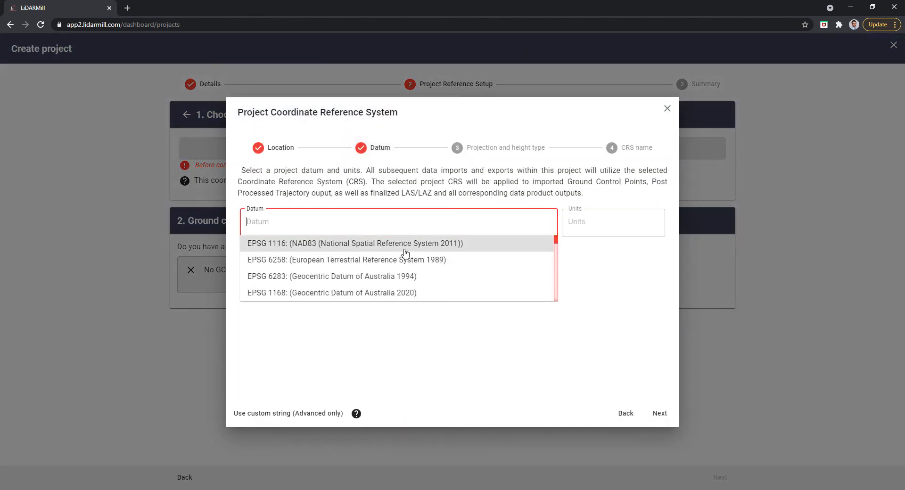
{"action": "left_click", "coordinate": [429, 246]}
{"action": "left_click", "coordinate": [613, 222]}
{"action": "left_click", "coordinate": [585, 243]}
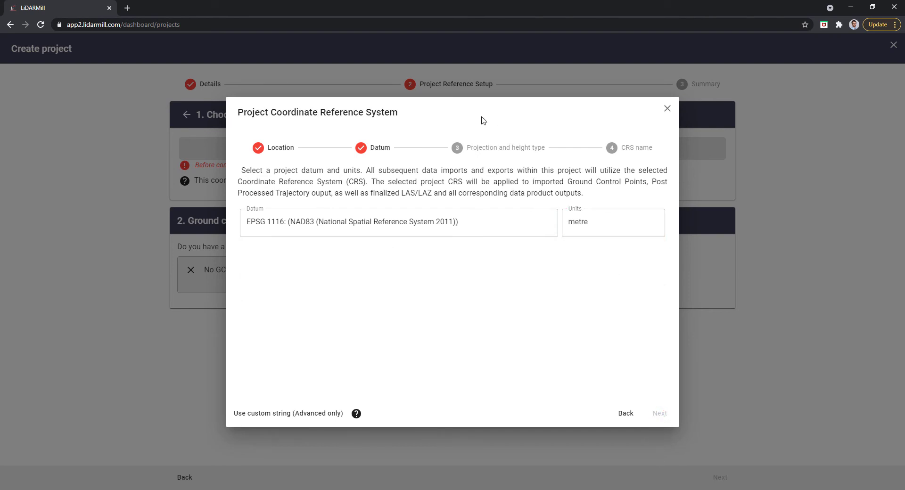
{"action": "left_click", "coordinate": [499, 147]}
Step: Pick EPSG 6343 NAD83(2011) / UTM zone 14N with ellipsoidal heights, finish, and review the summary
{"action": "left_click", "coordinate": [318, 202]}
{"action": "scroll", "coordinate": [440, 271], "scroll_direction": "down", "scroll_amount": 3}
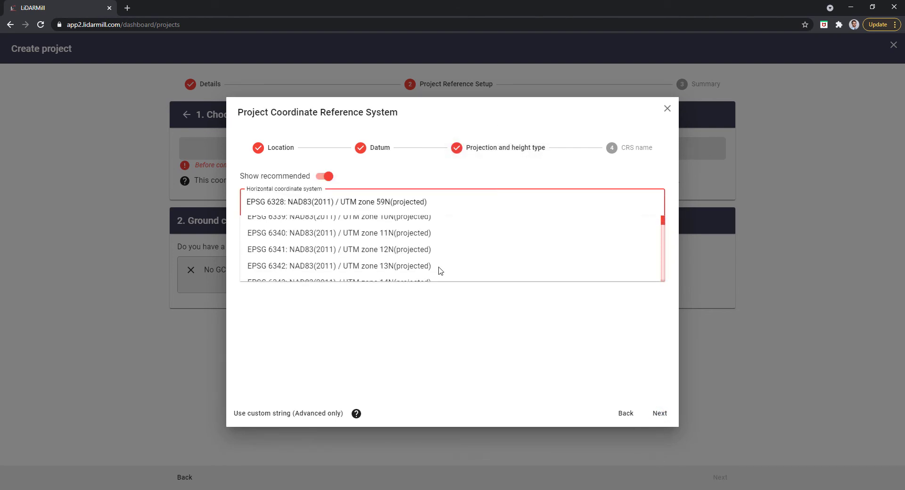
{"action": "scroll", "coordinate": [424, 259], "scroll_direction": "down", "scroll_amount": 1}
{"action": "left_click", "coordinate": [405, 235]}
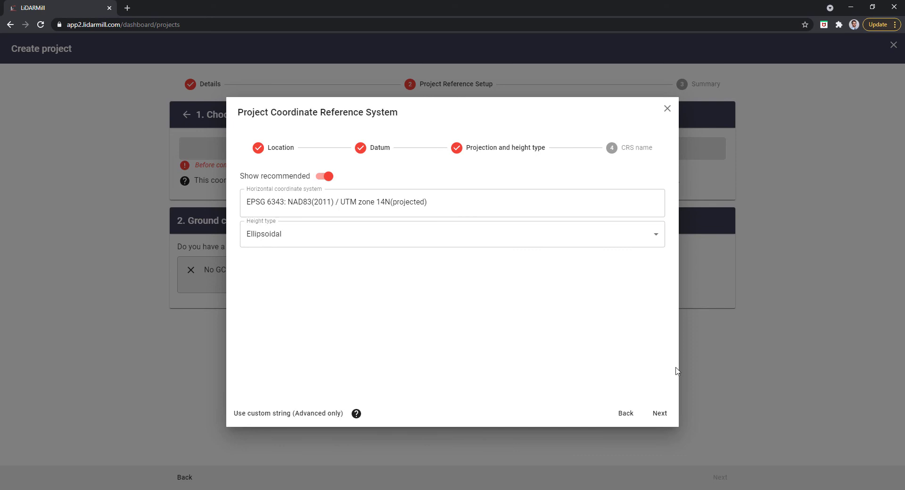
{"action": "left_click", "coordinate": [659, 415]}
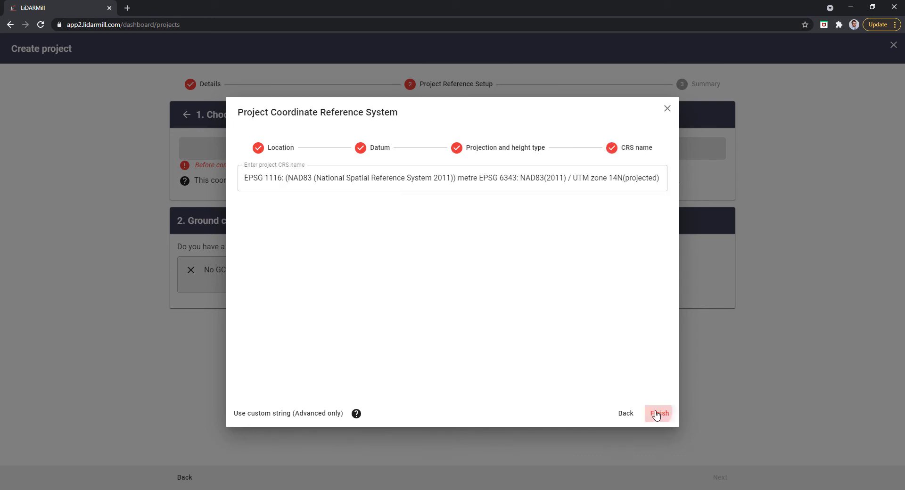
{"action": "left_click", "coordinate": [660, 414]}
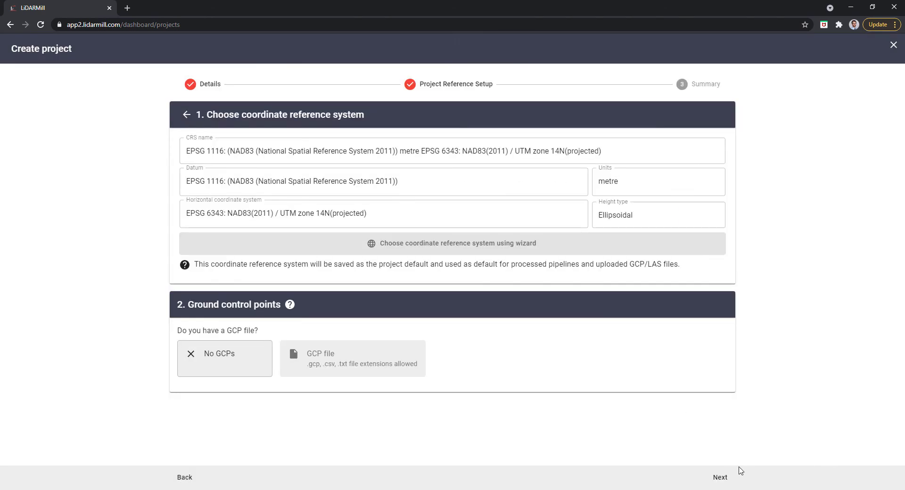
{"action": "left_click", "coordinate": [719, 479]}
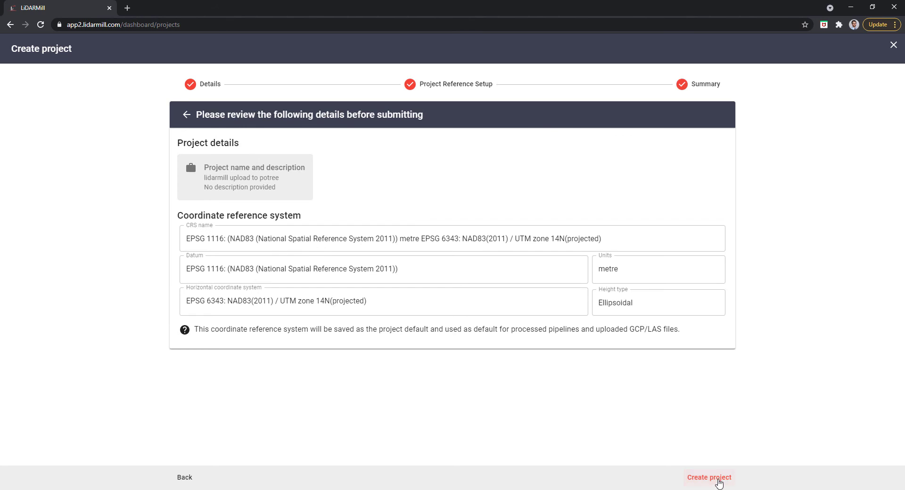
Step: Create the project and start a new deliverable upload from its Deliverables tab
{"action": "left_click", "coordinate": [718, 479]}
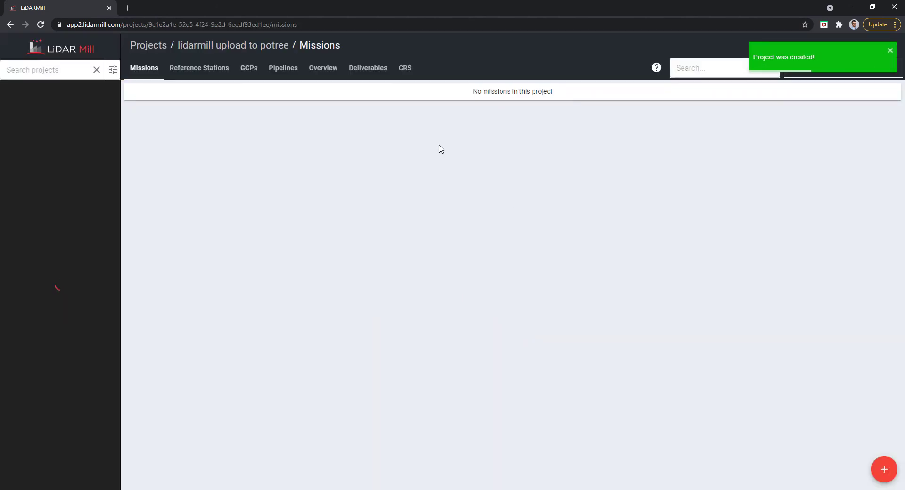
{"action": "left_click", "coordinate": [372, 71]}
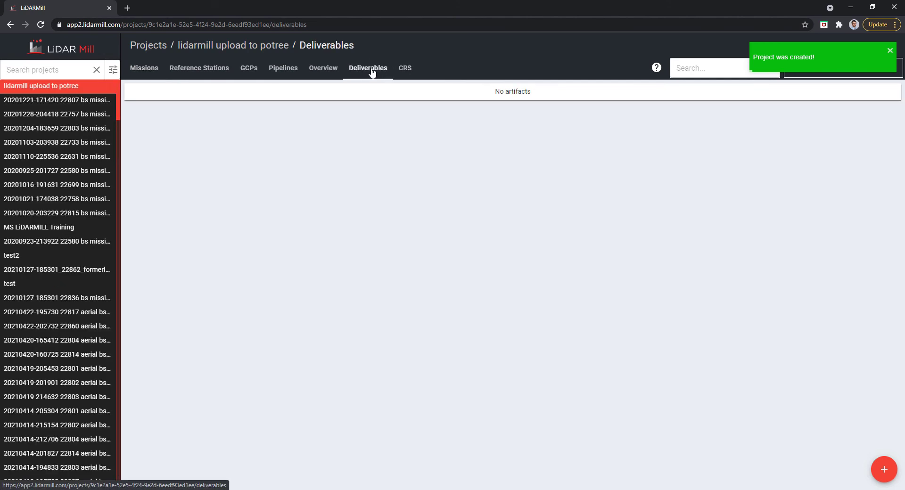
{"action": "left_click", "coordinate": [885, 470]}
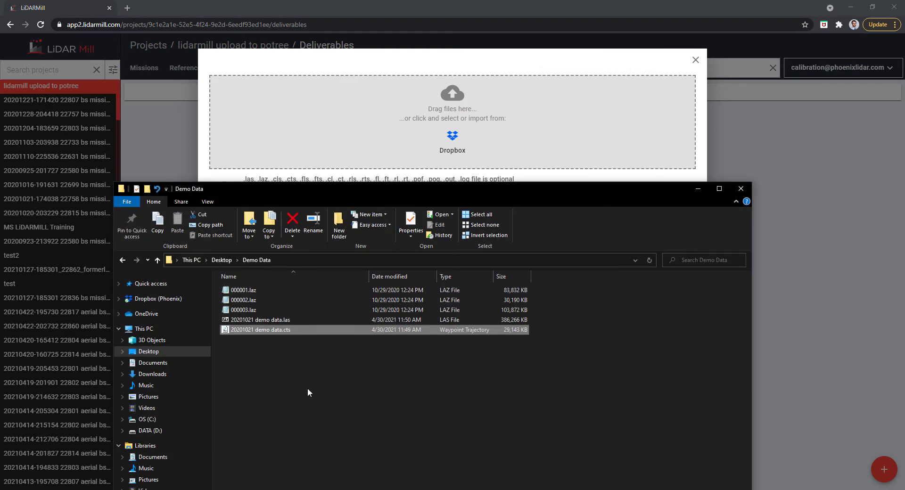
Step: Add the 20201021 demo data .las point cloud and .cts trajectory files to the upload
{"action": "left_click", "coordinate": [260, 321]}
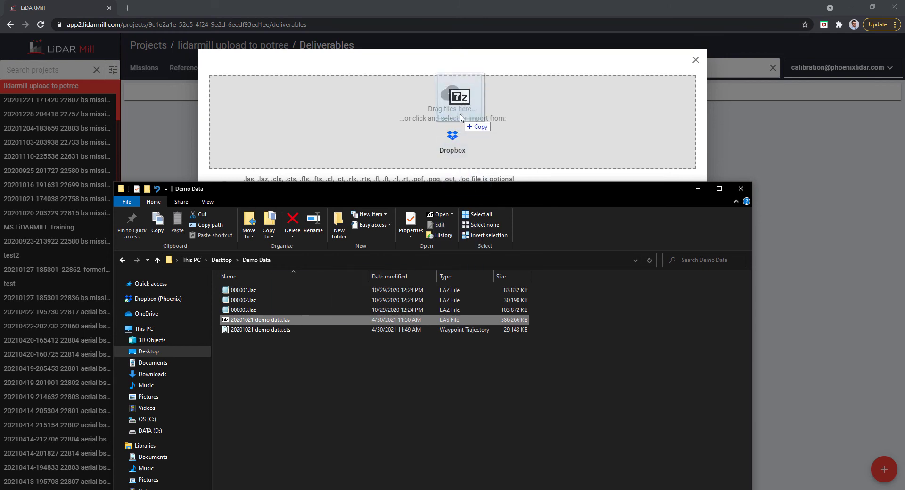
{"action": "left_click_drag", "start_coordinate": [260, 323], "coordinate": [460, 97]}
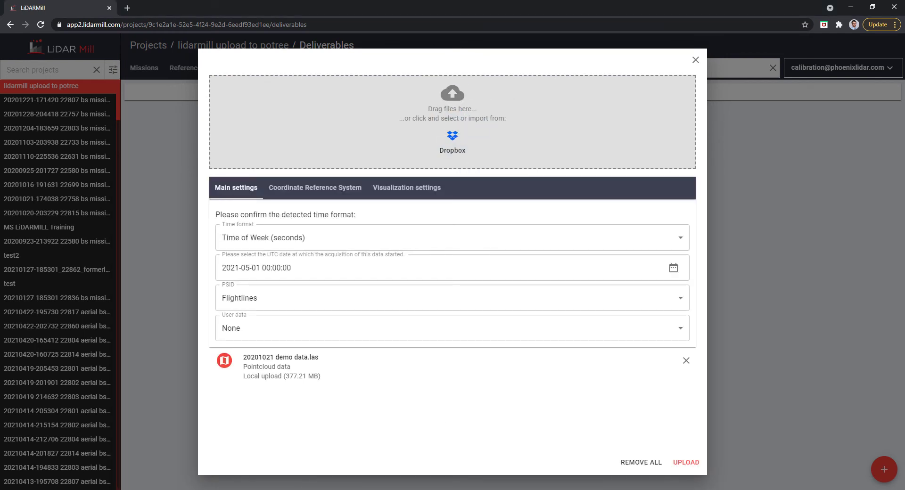
{"action": "key", "text": "alt+Tab"}
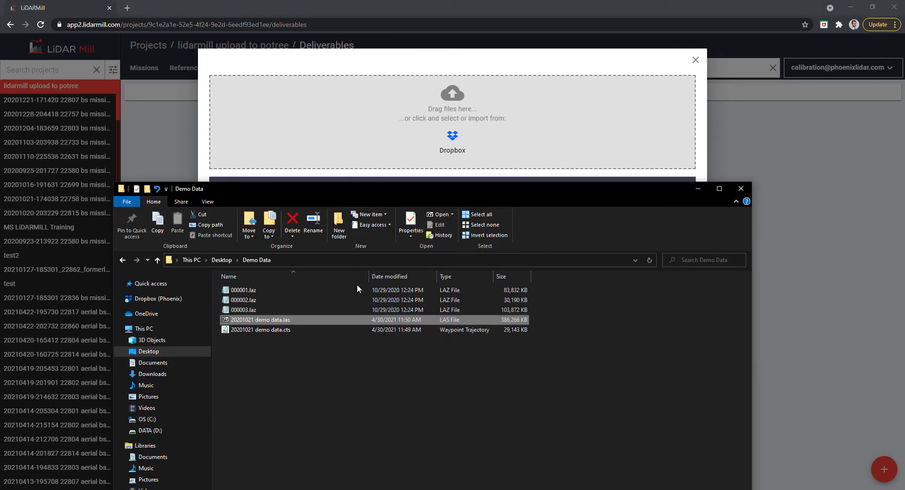
{"action": "left_click", "coordinate": [284, 330]}
{"action": "left_click_drag", "start_coordinate": [258, 333], "coordinate": [463, 97]}
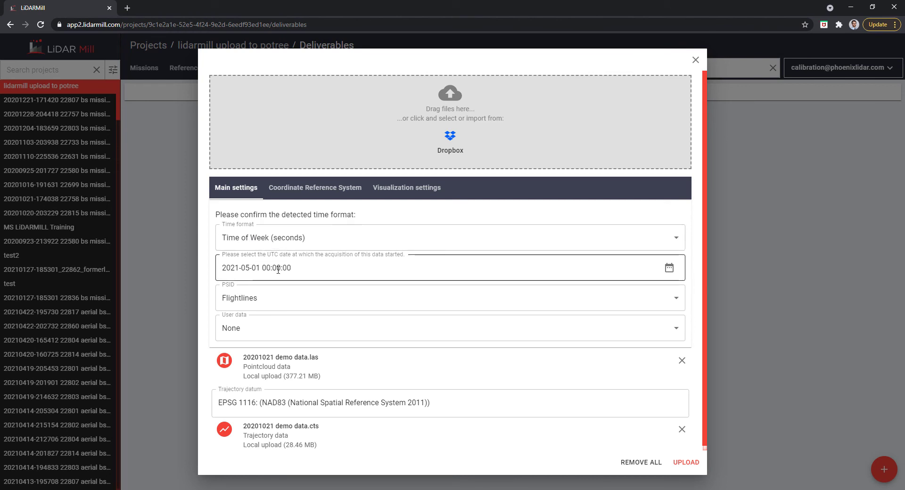
Step: Pick 2020-10-21 in the calendar as the upload's acquisition start date
{"action": "left_click", "coordinate": [303, 269]}
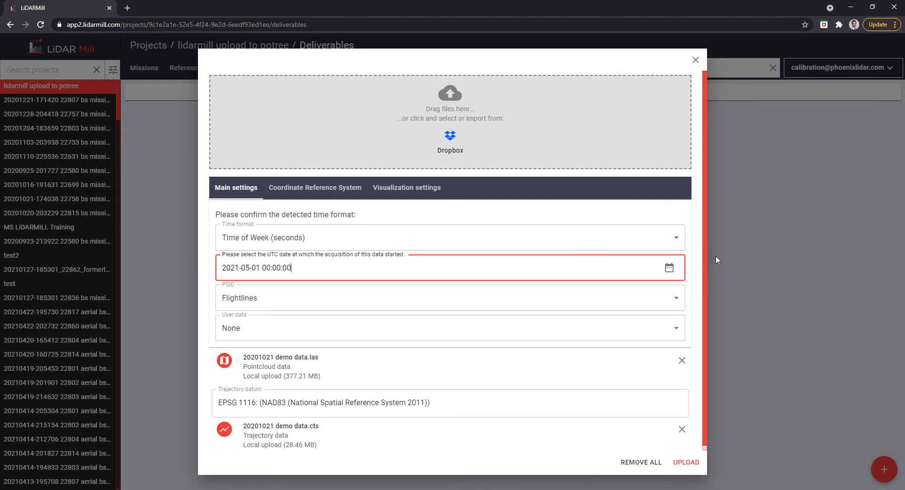
{"action": "key", "text": "alt+Tab"}
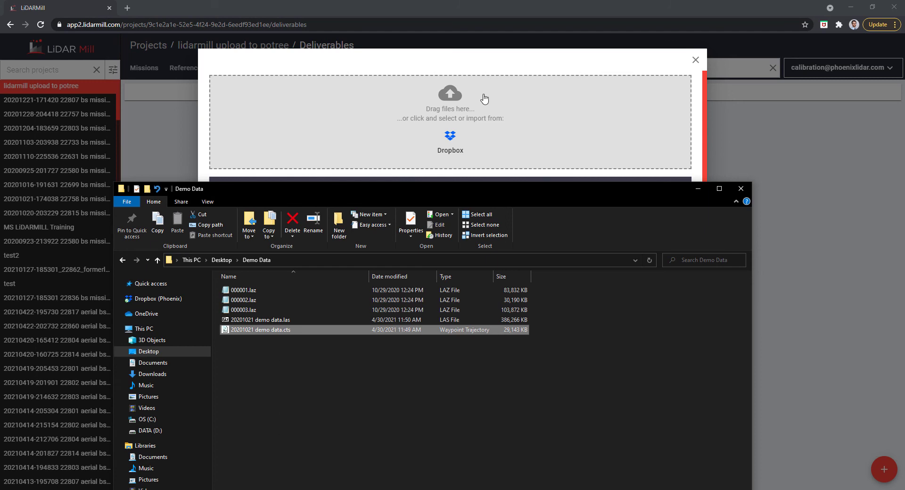
{"action": "key", "text": "alt+Tab"}
{"action": "left_click", "coordinate": [676, 268]}
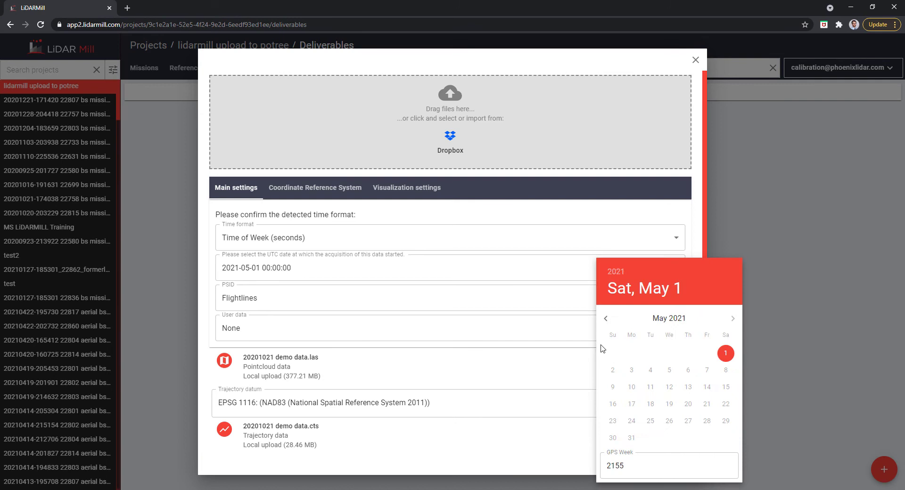
{"action": "left_click", "coordinate": [606, 320]}
{"action": "left_click", "coordinate": [606, 319]}
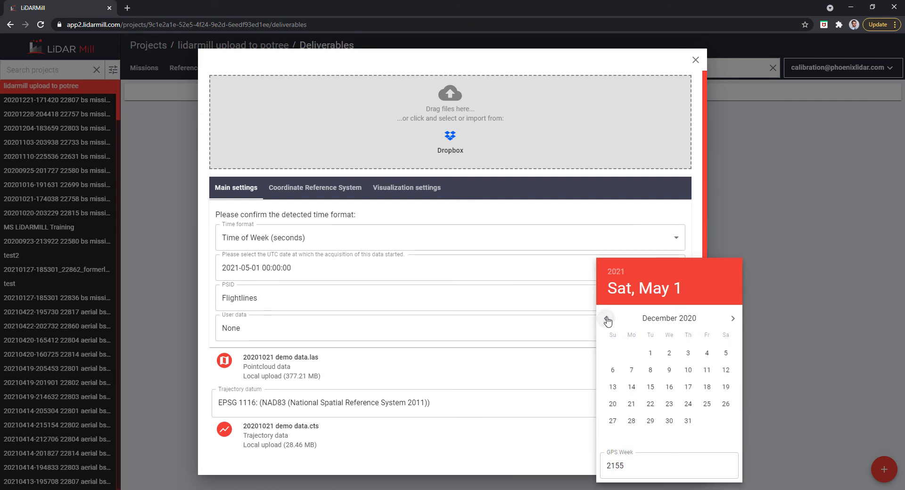
{"action": "left_click", "coordinate": [607, 319]}
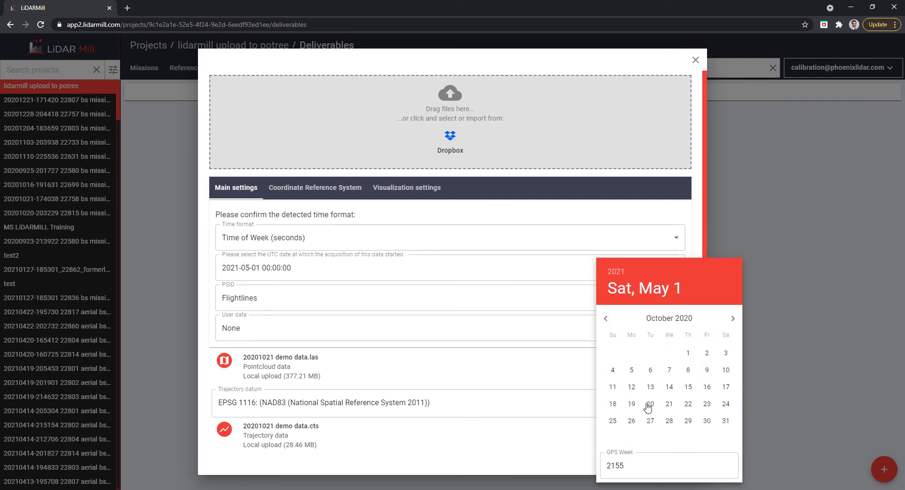
{"action": "left_click", "coordinate": [669, 404]}
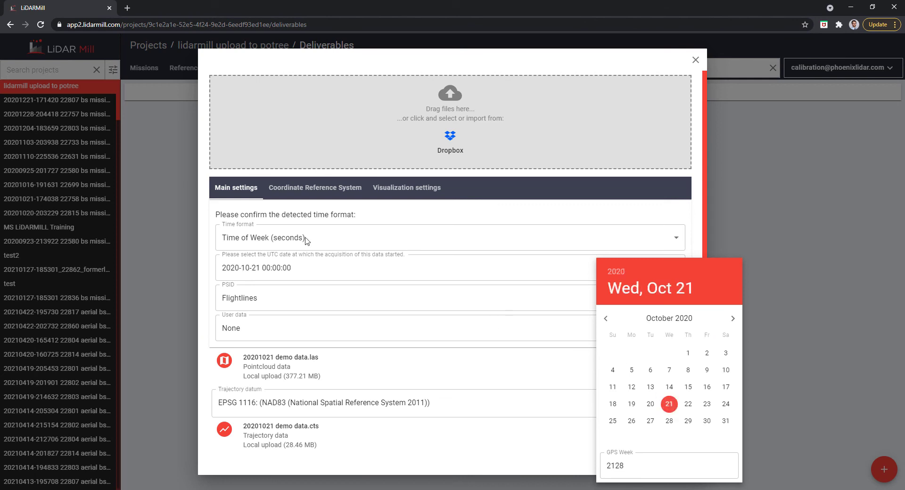
{"action": "left_click", "coordinate": [623, 208]}
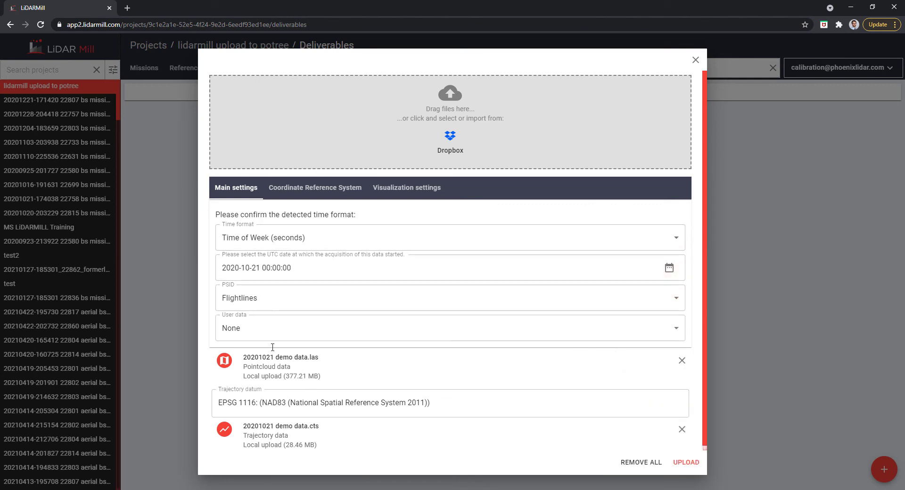
Step: Reuse the NAD83(2011) / UTM zone 14N system from other projects as the upload's CRS
{"action": "left_click", "coordinate": [312, 188]}
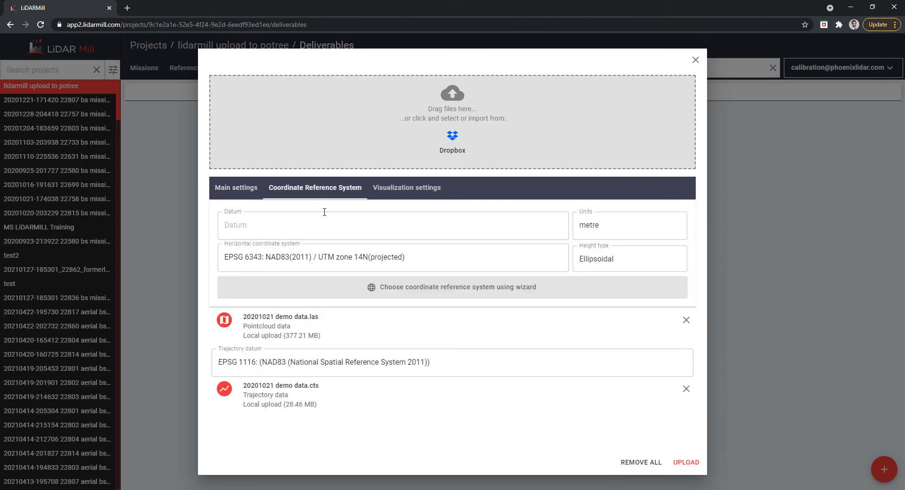
{"action": "left_click", "coordinate": [475, 296]}
{"action": "left_click", "coordinate": [363, 144]}
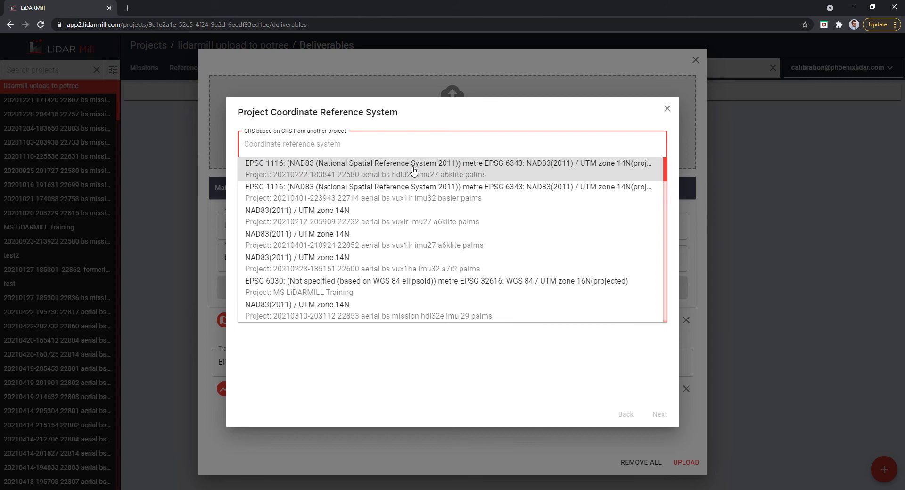
{"action": "left_click", "coordinate": [474, 172]}
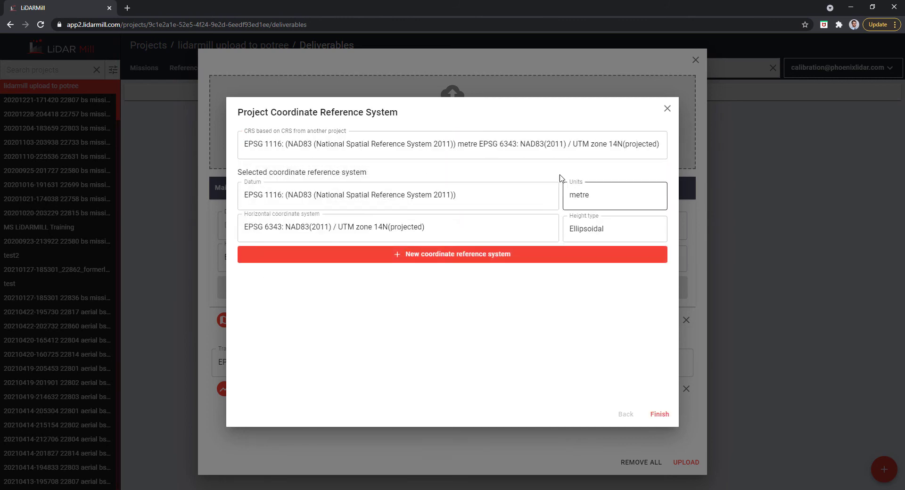
{"action": "left_click", "coordinate": [660, 415]}
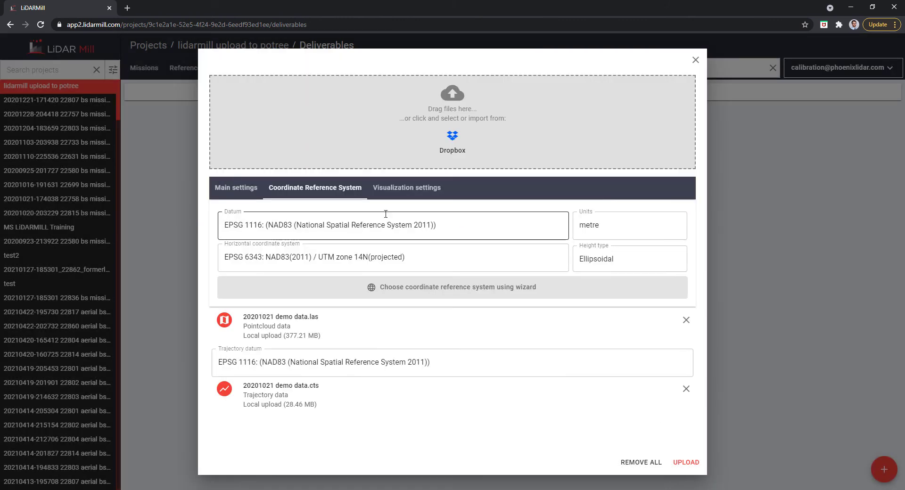
{"action": "left_click", "coordinate": [424, 192]}
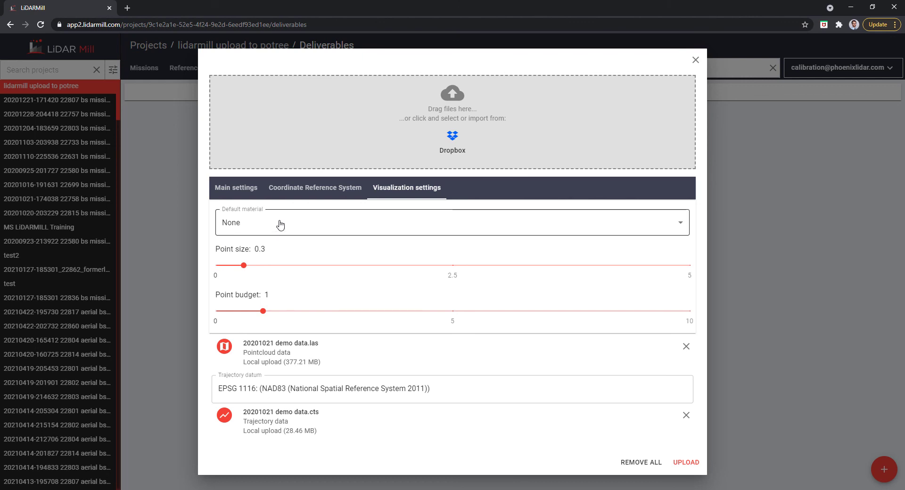
Step: Set the default material to Elevation and upload the demo cloud with its trajectory
{"action": "left_click", "coordinate": [255, 231]}
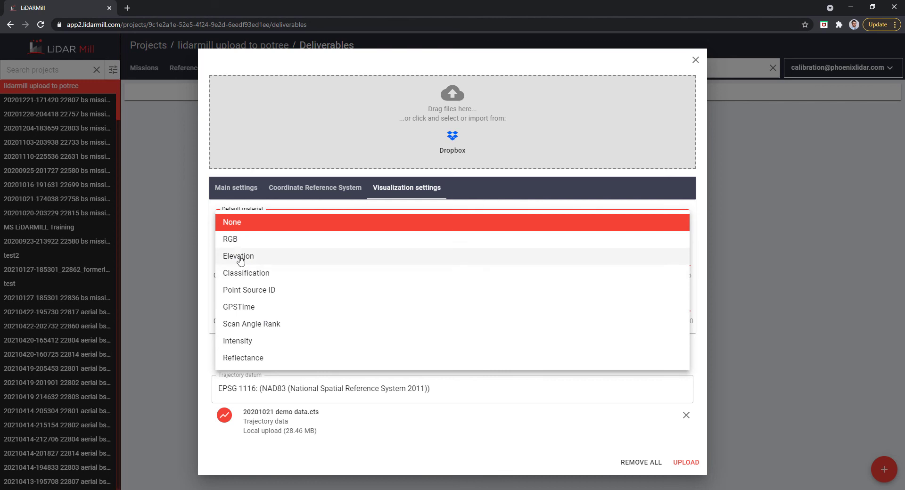
{"action": "left_click", "coordinate": [240, 259]}
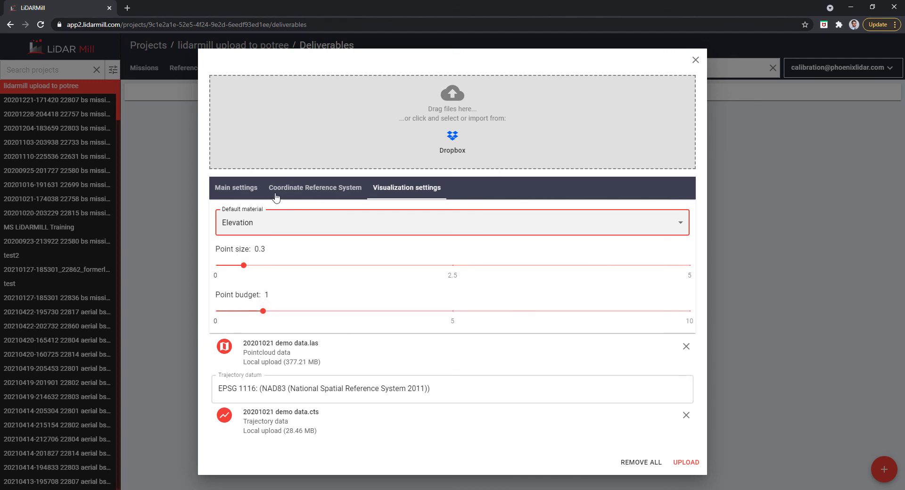
{"action": "left_click", "coordinate": [227, 195]}
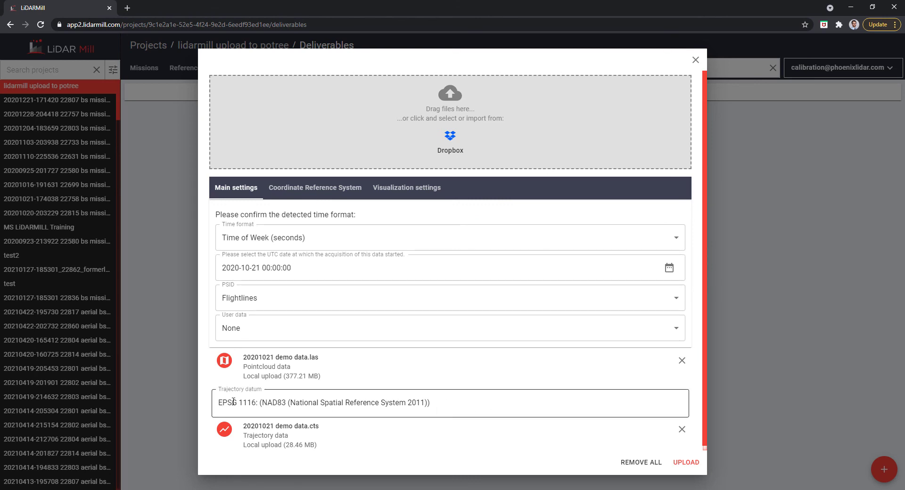
{"action": "left_click", "coordinate": [686, 462]}
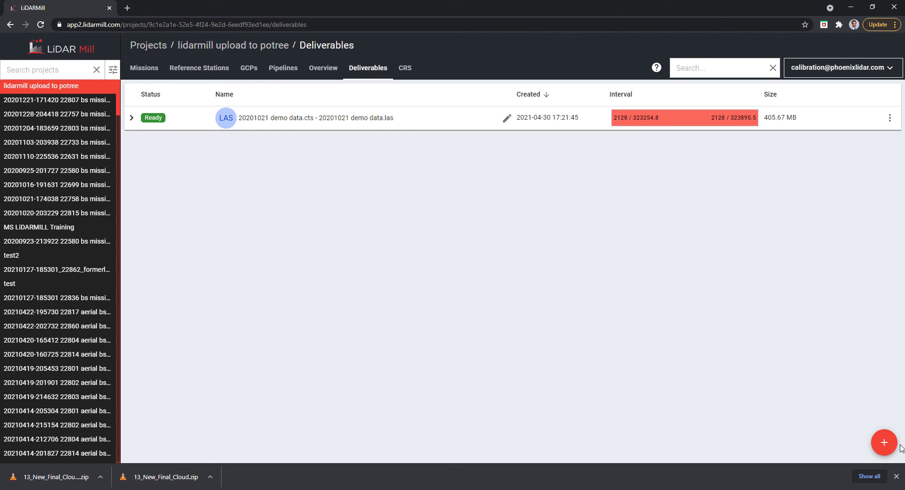
Step: Start a new deliverable upload once the demo LAS deliverable shows Ready
{"action": "left_click", "coordinate": [883, 445]}
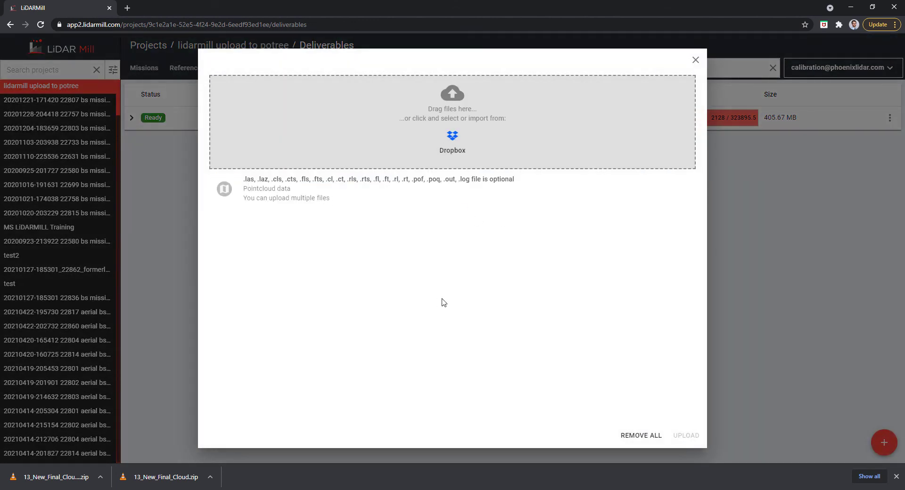
Step: Drag the four 20181018_RGB .laz tiles from the Demo Data folder into the upload
{"action": "key", "text": "alt+Tab"}
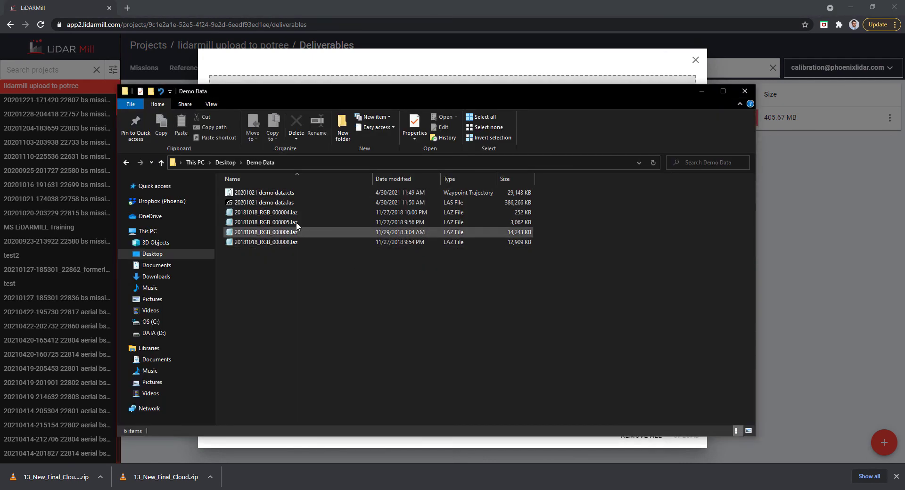
{"action": "left_click", "coordinate": [245, 212]}
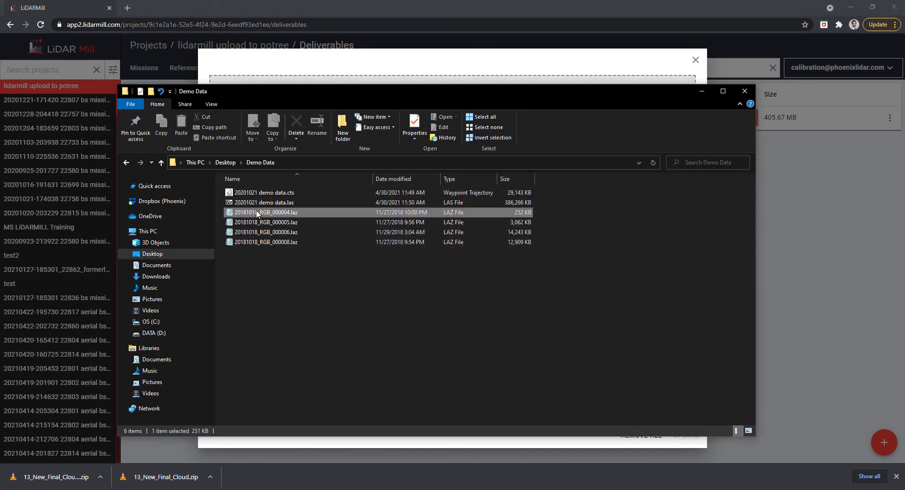
{"action": "left_click", "coordinate": [270, 242], "text": "shift"}
{"action": "left_click_drag", "start_coordinate": [375, 94], "coordinate": [376, 163]}
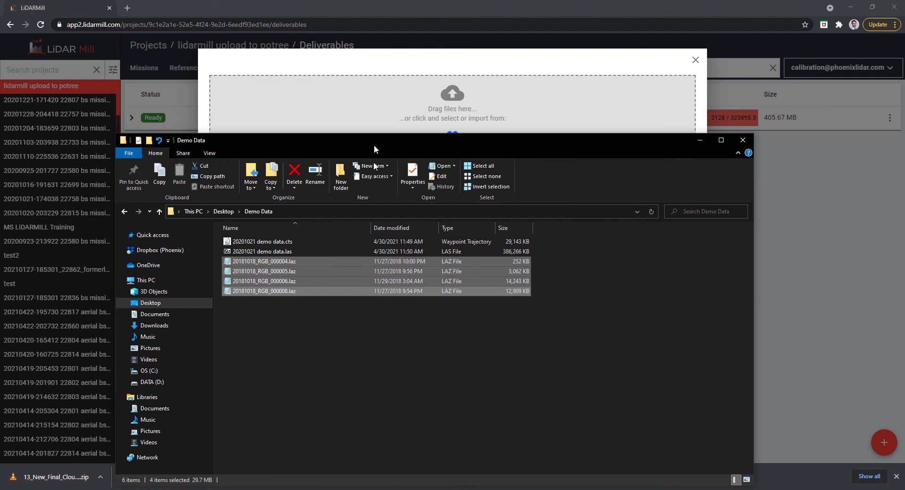
{"action": "left_click_drag", "start_coordinate": [283, 302], "coordinate": [452, 111]}
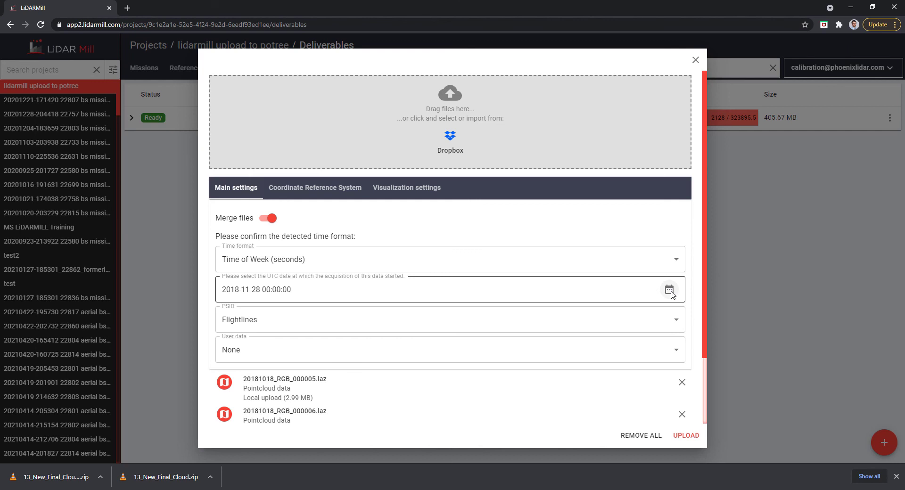
Step: Set the acquisition date to 28 October 2018 and turn Merge files off
{"action": "left_click", "coordinate": [670, 290]}
{"action": "left_click", "coordinate": [607, 292]}
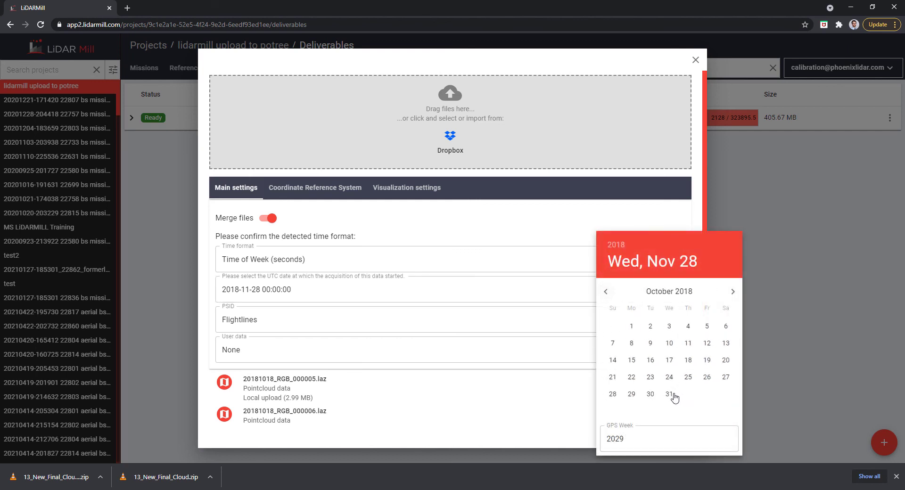
{"action": "left_click", "coordinate": [613, 394]}
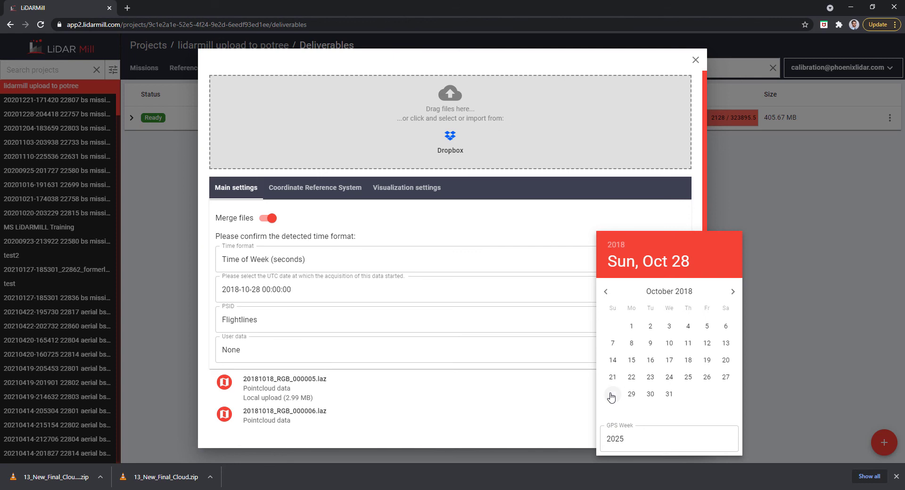
{"action": "left_click", "coordinate": [206, 235]}
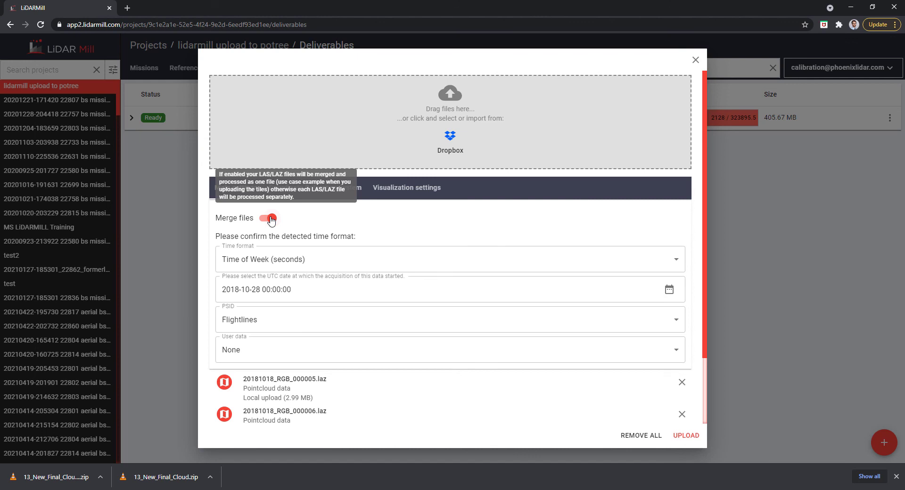
{"action": "left_click", "coordinate": [272, 219]}
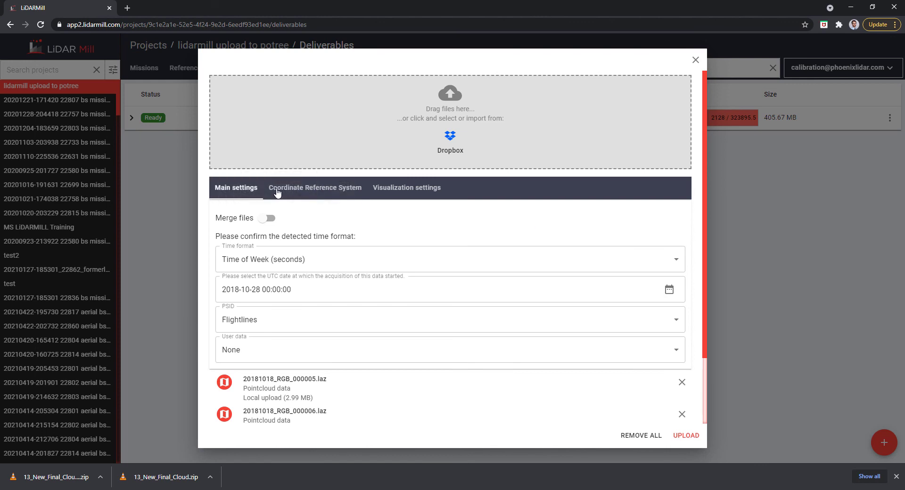
Step: Define the tiles' CRS as datum EPSG 1116 in metres with EPSG 6340 UTM zone 11N
{"action": "left_click", "coordinate": [321, 191]}
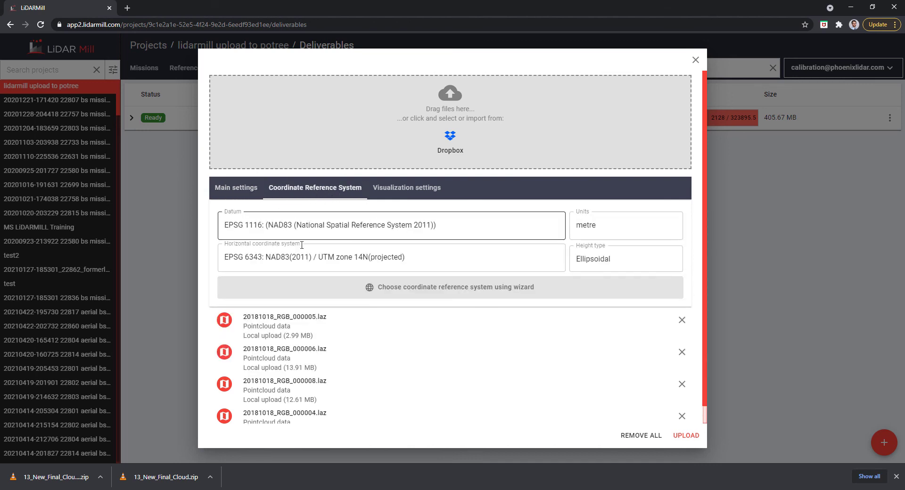
{"action": "left_click", "coordinate": [503, 260]}
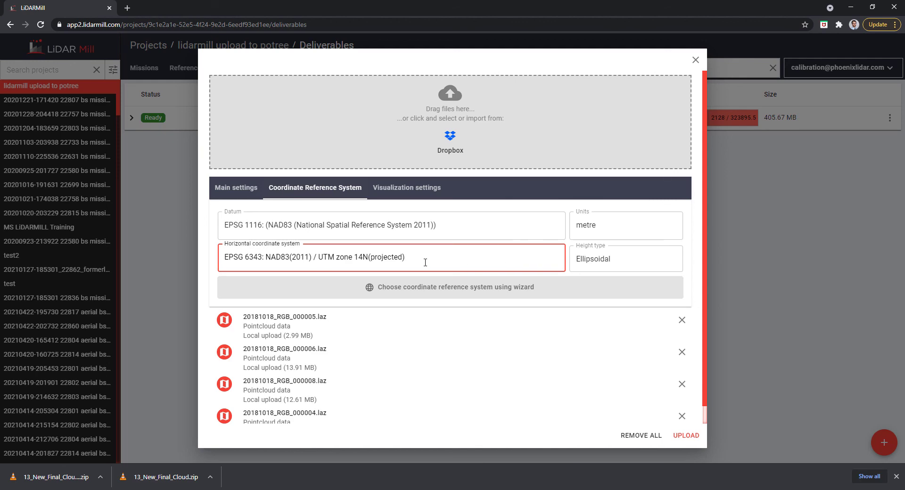
{"action": "left_click", "coordinate": [424, 285]}
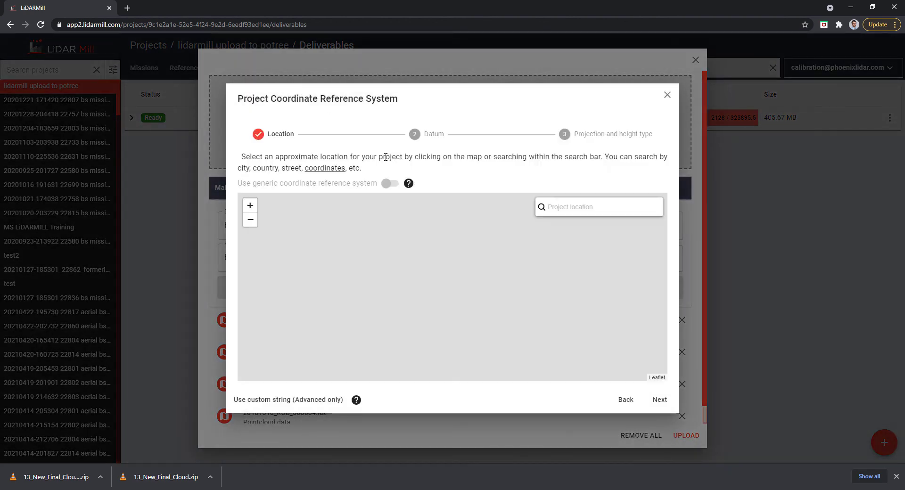
{"action": "left_click", "coordinate": [430, 206]}
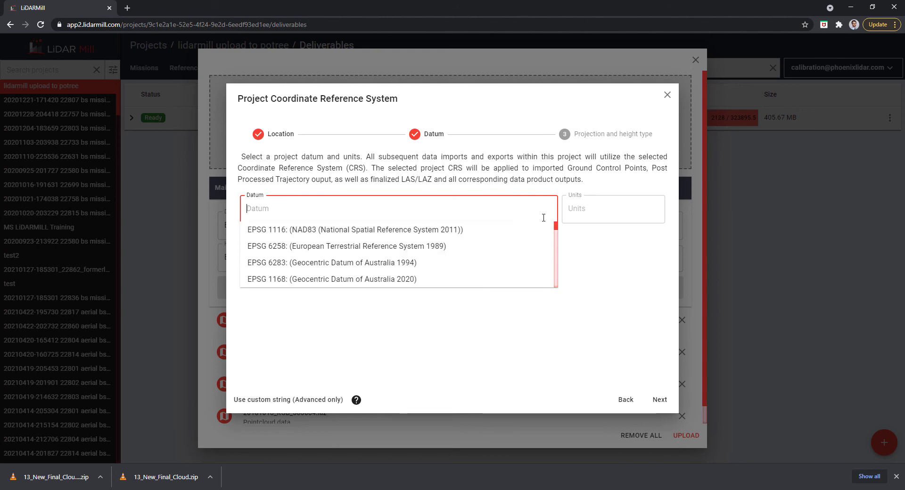
{"action": "left_click", "coordinate": [503, 233]}
{"action": "left_click", "coordinate": [613, 209]}
{"action": "left_click", "coordinate": [596, 226]}
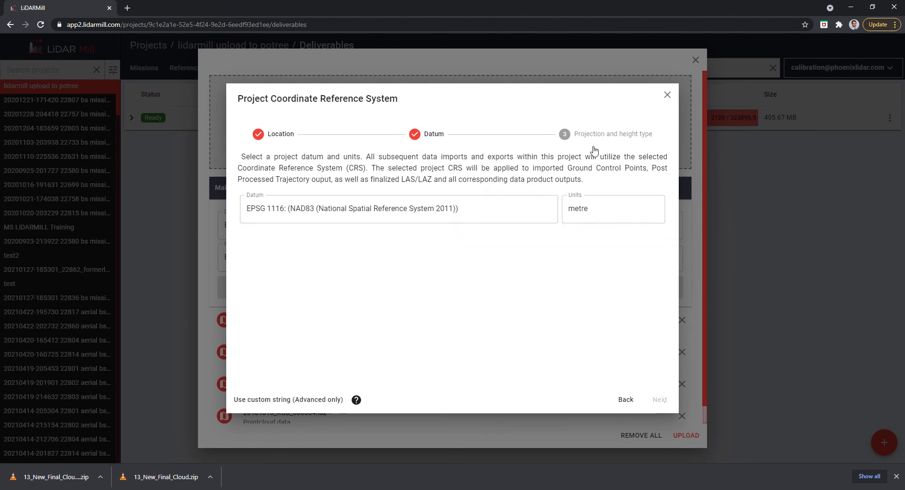
{"action": "left_click", "coordinate": [593, 141]}
{"action": "left_click", "coordinate": [350, 188]}
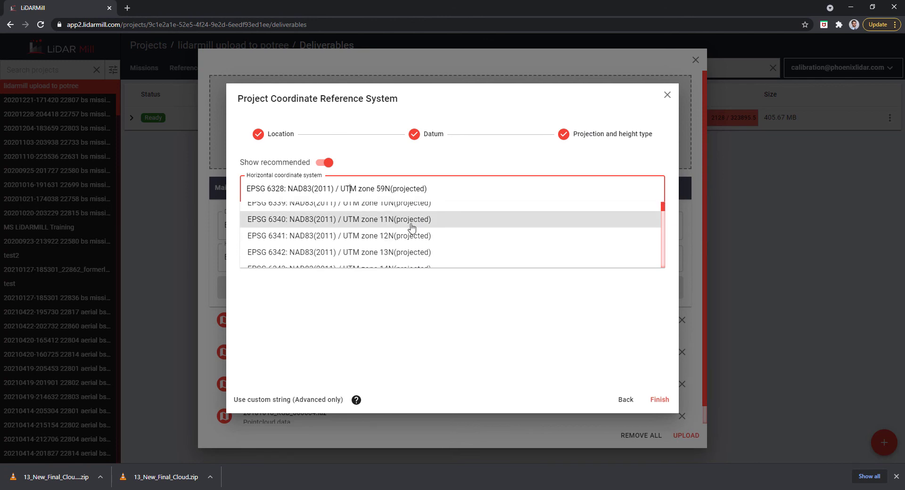
{"action": "left_click", "coordinate": [417, 222]}
{"action": "left_click", "coordinate": [660, 400]}
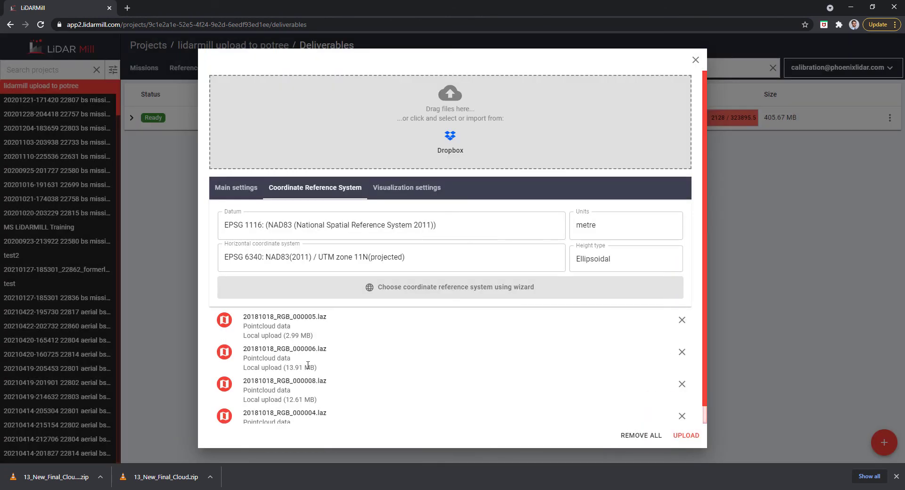
Step: Give the tiles RGB default material and point size 0.4, then upload them unmerged
{"action": "left_click", "coordinate": [388, 197]}
{"action": "left_click", "coordinate": [276, 224]}
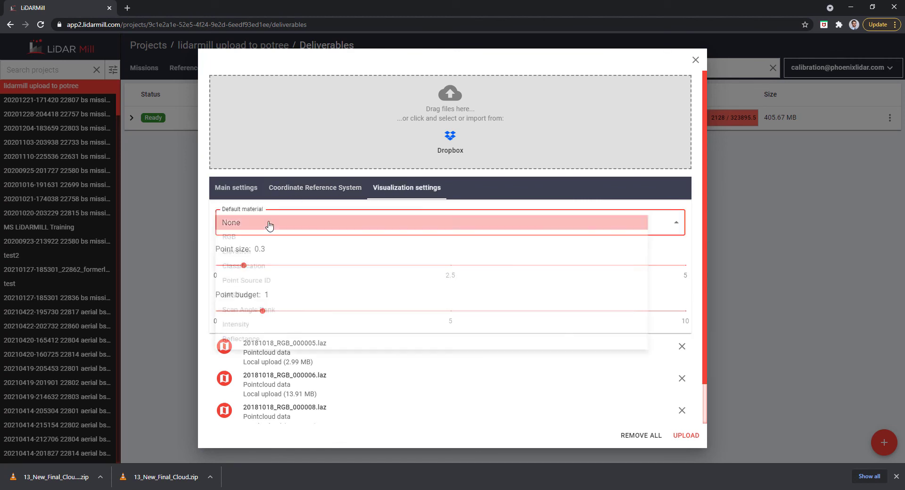
{"action": "left_click", "coordinate": [232, 242]}
{"action": "mouse_move", "coordinate": [243, 265]}
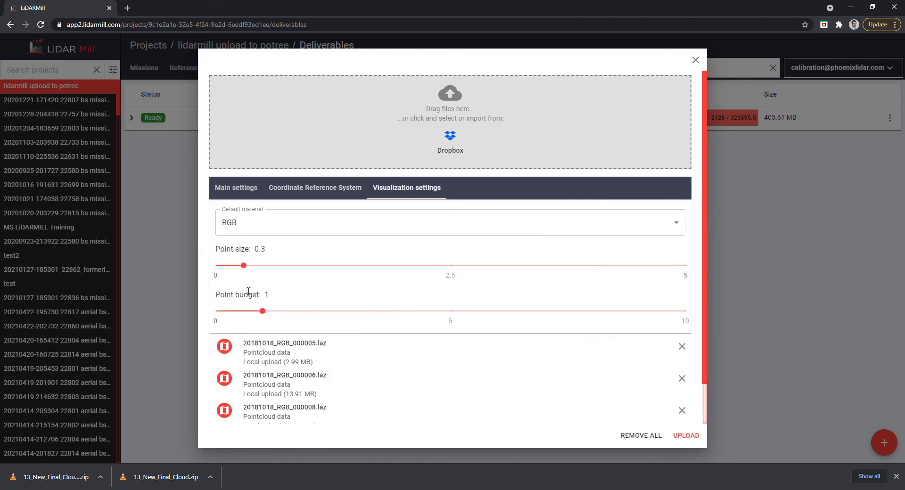
{"action": "left_click_drag", "start_coordinate": [244, 266], "coordinate": [254, 273]}
{"action": "left_click", "coordinate": [235, 191]}
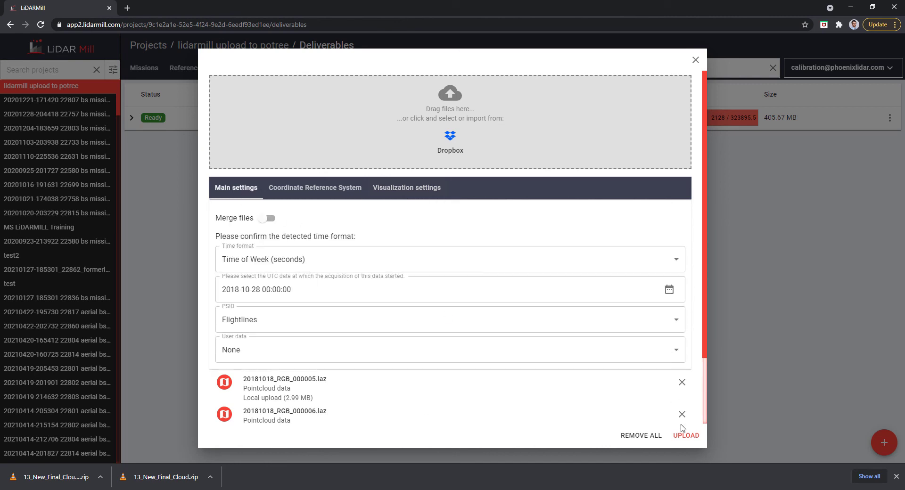
{"action": "left_click", "coordinate": [697, 439]}
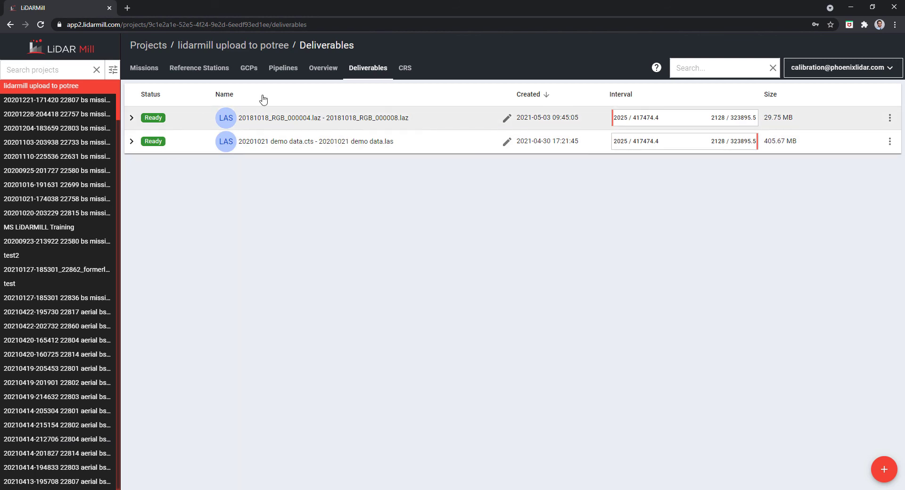
Step: From Pipelines, open the demo data cloud's viewer link in the Phoenix Cloud Viewer
{"action": "left_click", "coordinate": [283, 69]}
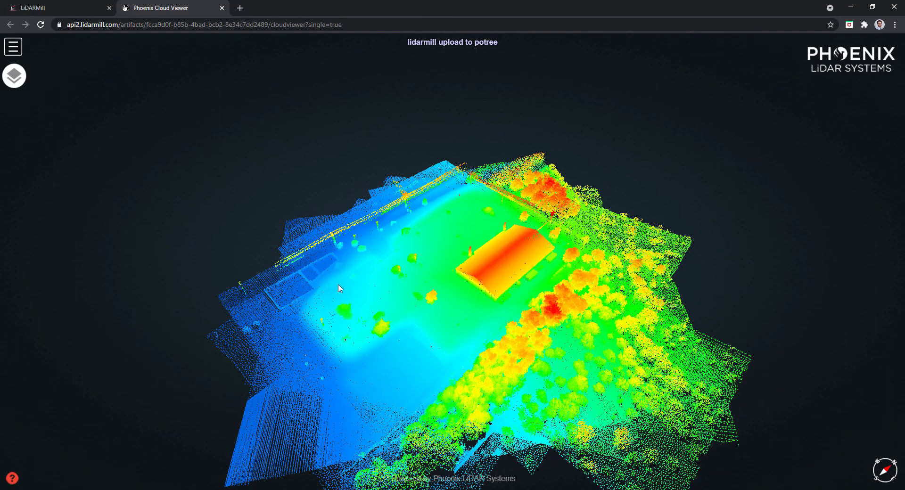
Step: Open the side menu of measurement, clipping and navigation tools, glancing at Appearance settings
{"action": "left_click_drag", "start_coordinate": [385, 260], "coordinate": [217, 224]}
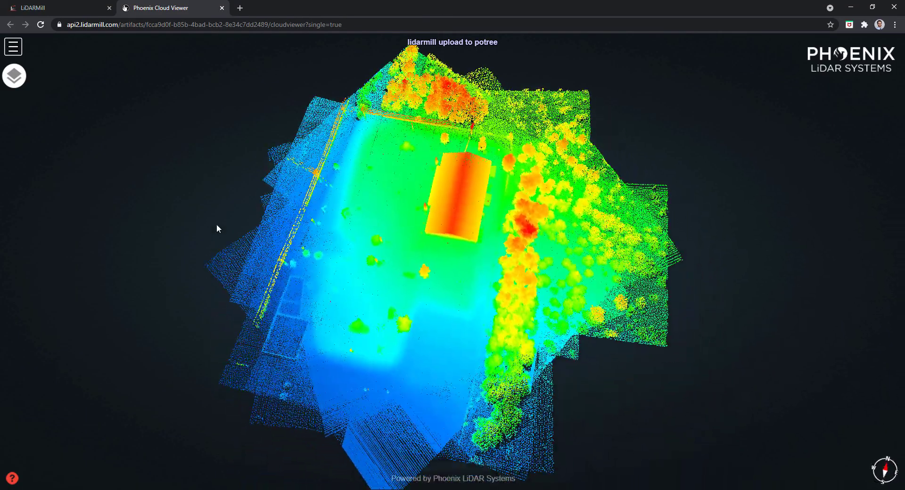
{"action": "left_click", "coordinate": [18, 52]}
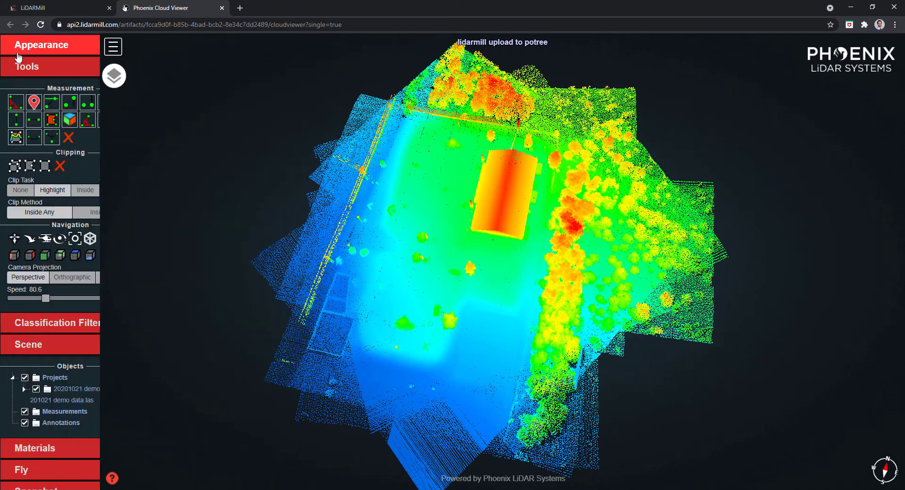
{"action": "left_click", "coordinate": [76, 52]}
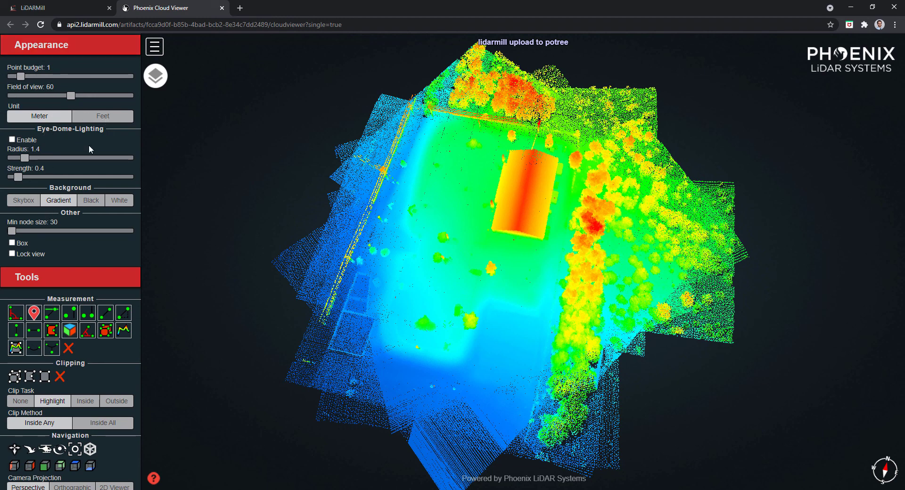
{"action": "left_click", "coordinate": [78, 43]}
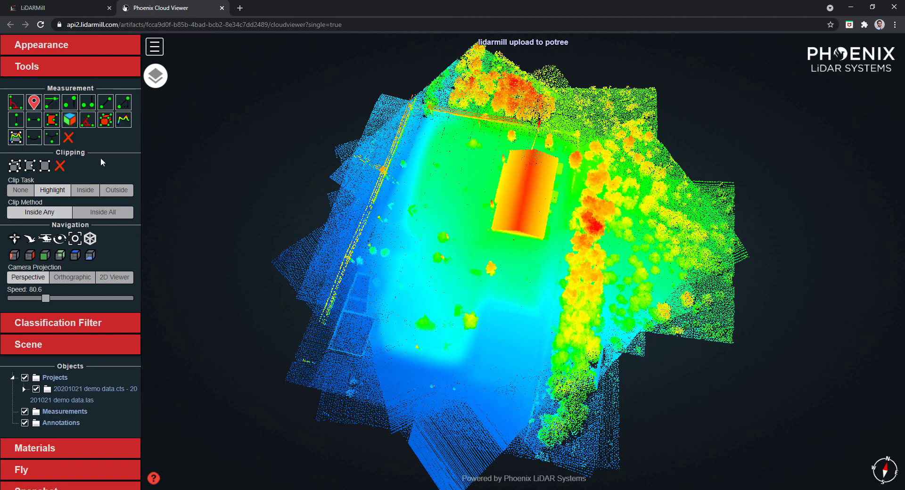
{"action": "mouse_move", "coordinate": [454, 237]}
{"action": "left_mouse_down"}
{"action": "mouse_move", "coordinate": [388, 180]}
{"action": "mouse_move", "coordinate": [429, 163]}
{"action": "left_mouse_up"}
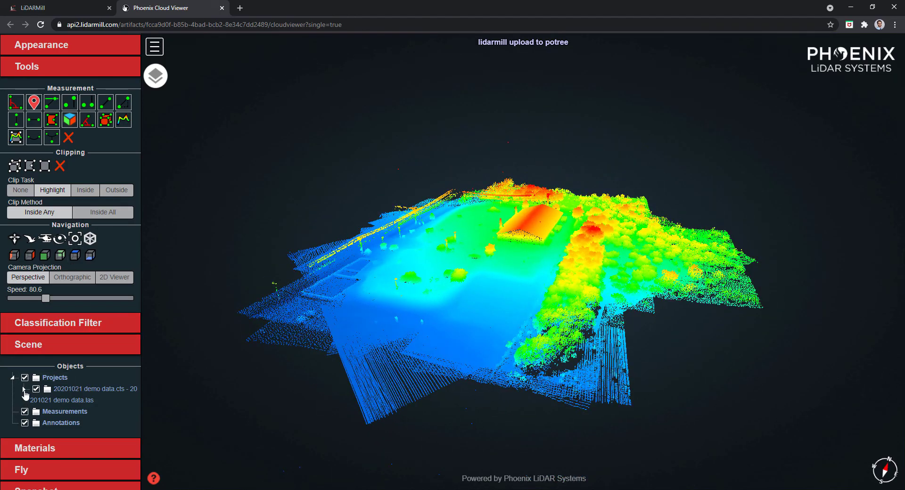
Step: Tick Other > Trajectory in the demo project tree to overlay the flight lines
{"action": "left_click", "coordinate": [24, 391]}
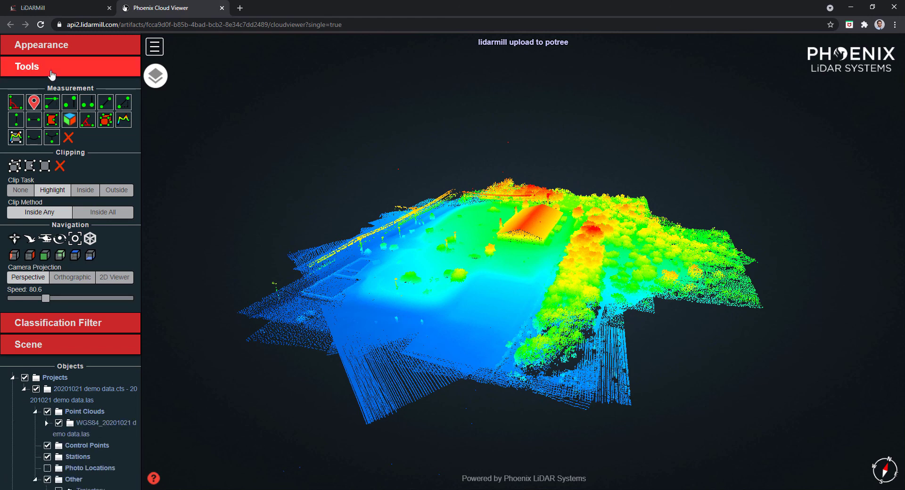
{"action": "left_click", "coordinate": [26, 66]}
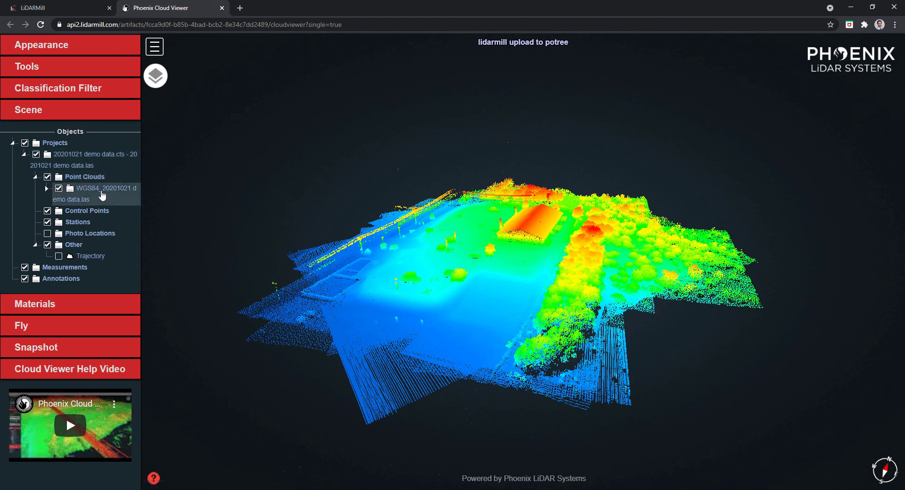
{"action": "left_click", "coordinate": [58, 257]}
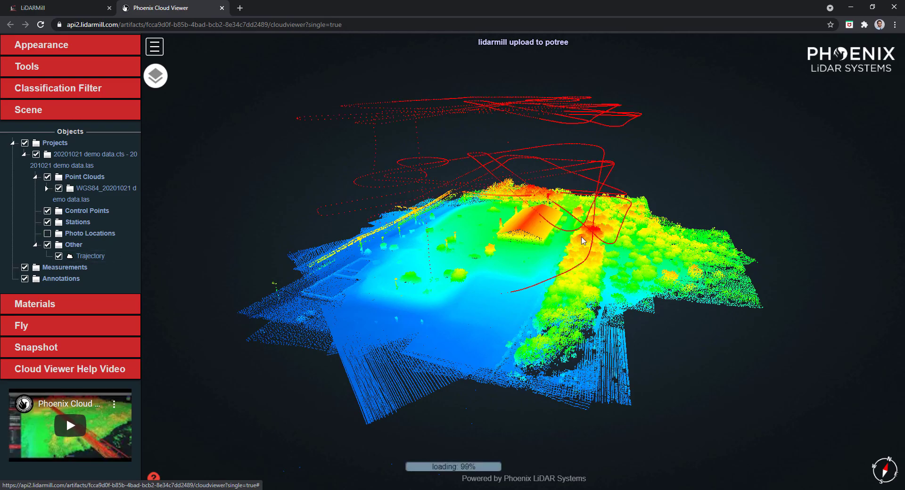
{"action": "mouse_move", "coordinate": [583, 241]}
{"action": "left_mouse_down"}
{"action": "mouse_move", "coordinate": [442, 212]}
{"action": "mouse_move", "coordinate": [553, 198]}
{"action": "left_mouse_up"}
{"action": "mouse_move", "coordinate": [509, 205]}
{"action": "left_mouse_down"}
{"action": "mouse_move", "coordinate": [478, 283]}
{"action": "mouse_move", "coordinate": [523, 305]}
{"action": "left_mouse_up"}
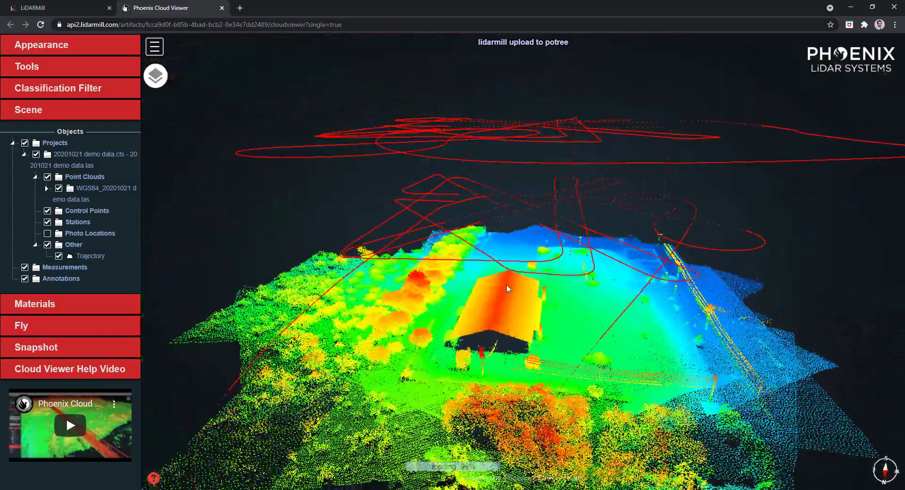
Step: In Materials, enlarge the rendered point size to 0.61
{"action": "left_click_drag", "start_coordinate": [522, 305], "coordinate": [151, 136]}
{"action": "left_click", "coordinate": [86, 113]}
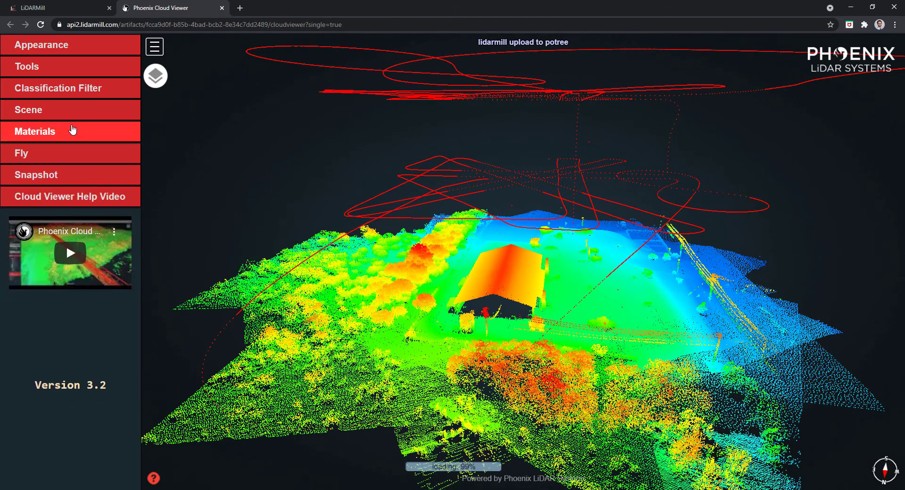
{"action": "left_click", "coordinate": [69, 132]}
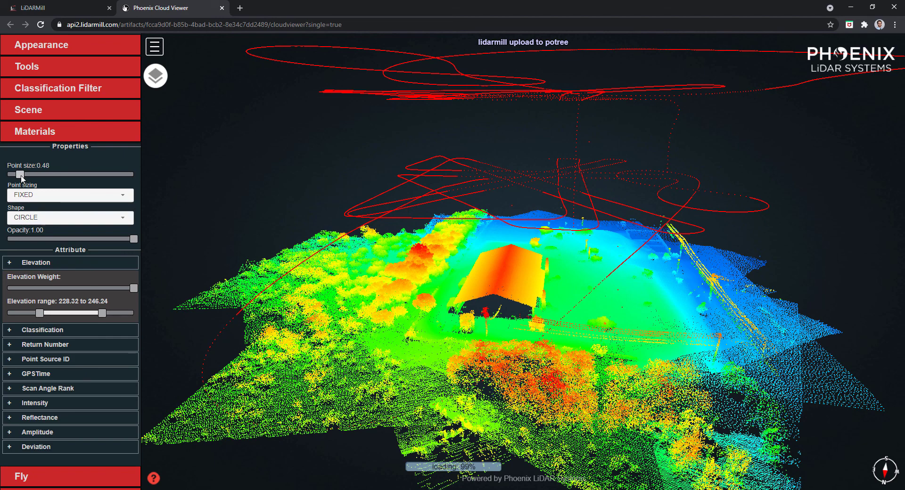
{"action": "left_click_drag", "start_coordinate": [30, 175], "coordinate": [43, 175]}
Step: Try Classification, Elevation and Return Number colour weights on the demo cloud
{"action": "left_click", "coordinate": [66, 330]}
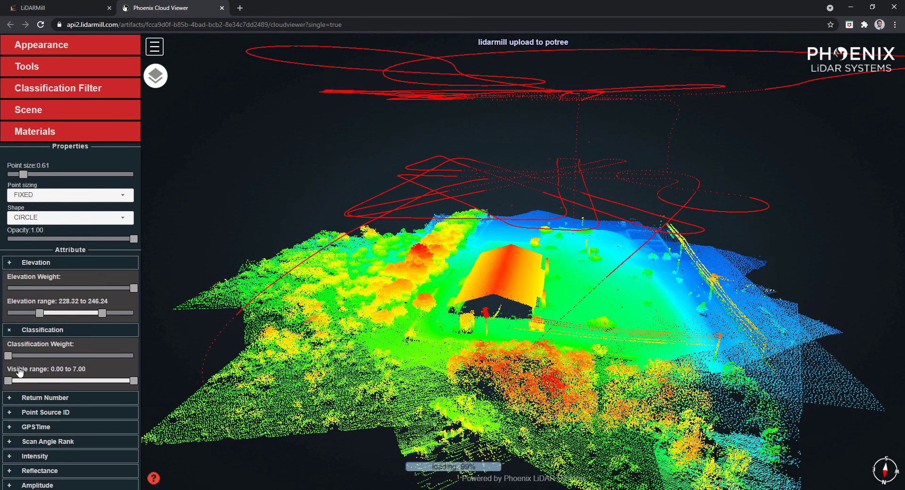
{"action": "left_click_drag", "start_coordinate": [18, 356], "coordinate": [149, 356]}
{"action": "left_click_drag", "start_coordinate": [134, 288], "coordinate": [2, 298]}
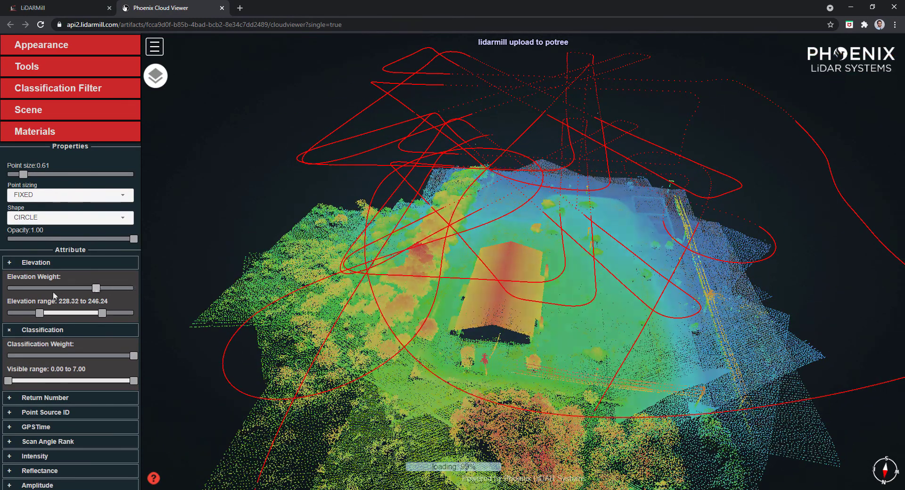
{"action": "mouse_move", "coordinate": [490, 323]}
{"action": "left_mouse_down"}
{"action": "mouse_move", "coordinate": [481, 293]}
{"action": "mouse_move", "coordinate": [531, 255]}
{"action": "left_mouse_up"}
{"action": "left_click_drag", "start_coordinate": [12, 291], "coordinate": [125, 288]}
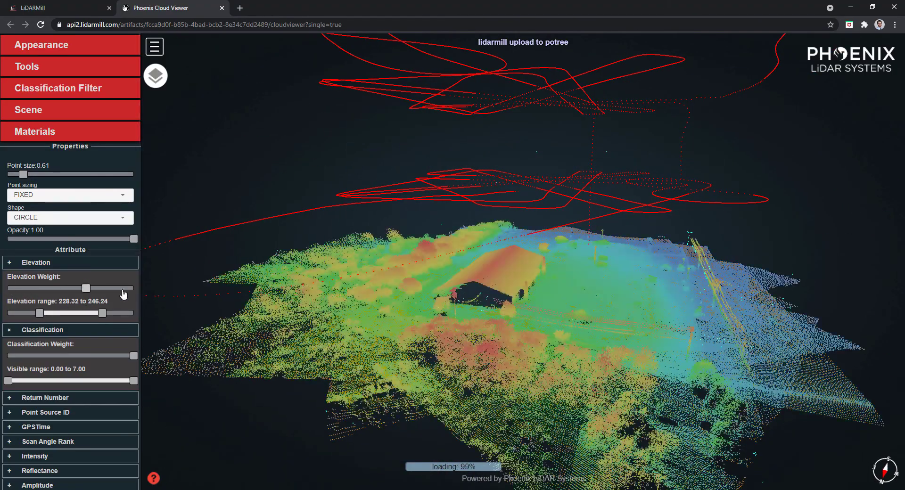
{"action": "left_click_drag", "start_coordinate": [133, 358], "coordinate": [1, 358]}
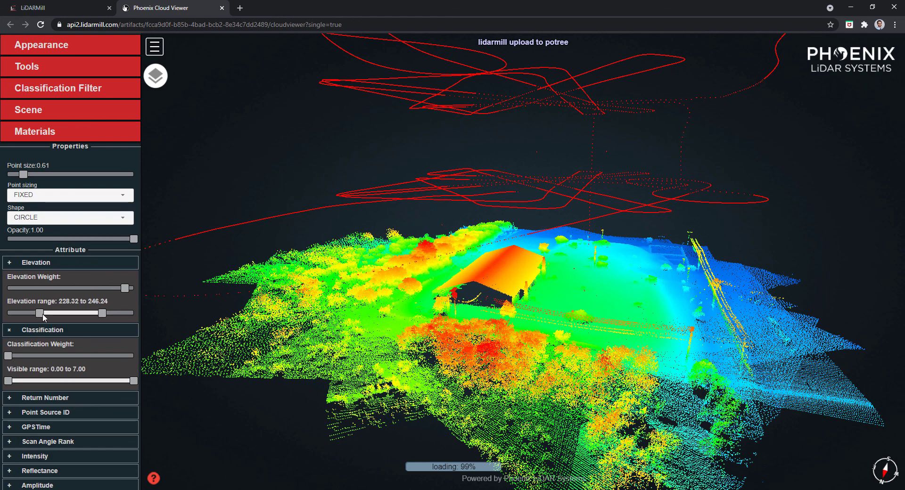
{"action": "left_click_drag", "start_coordinate": [32, 294], "coordinate": [5, 290]}
{"action": "left_click", "coordinate": [62, 398]}
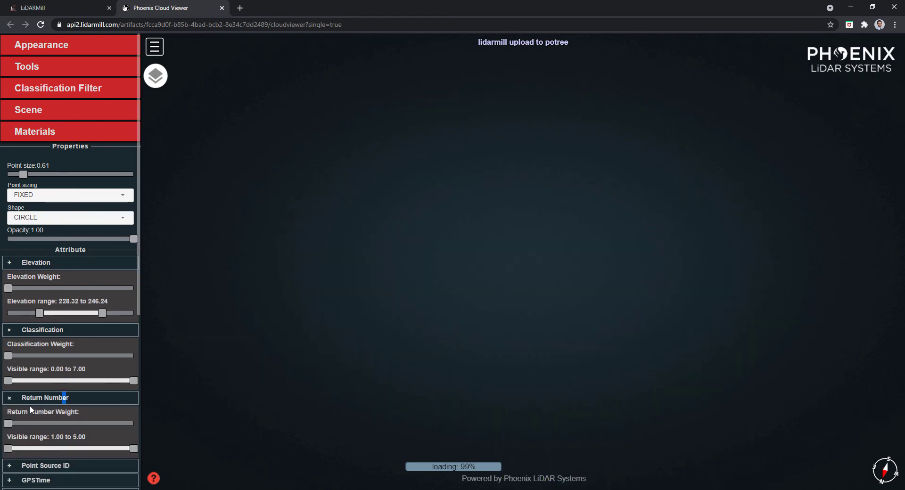
{"action": "left_click_drag", "start_coordinate": [8, 424], "coordinate": [117, 430]}
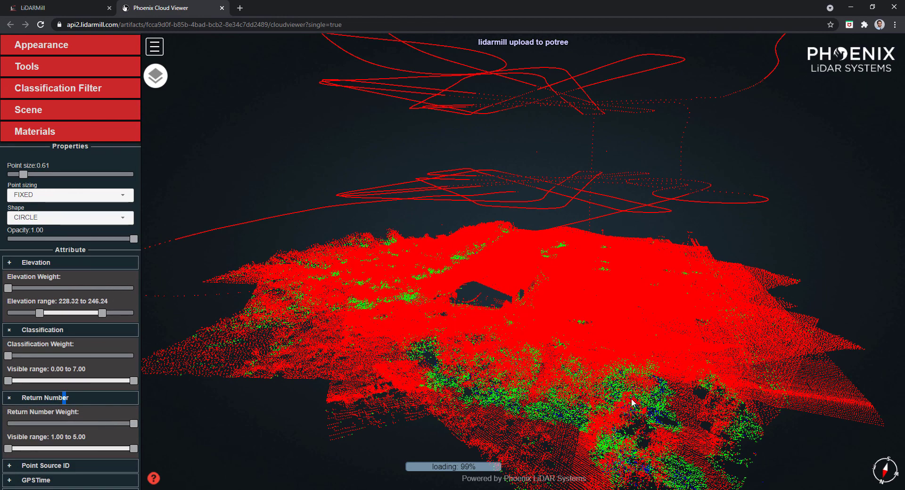
{"action": "mouse_move", "coordinate": [481, 364]}
{"action": "left_mouse_down"}
{"action": "mouse_move", "coordinate": [455, 324]}
{"action": "mouse_move", "coordinate": [406, 289]}
{"action": "left_mouse_up"}
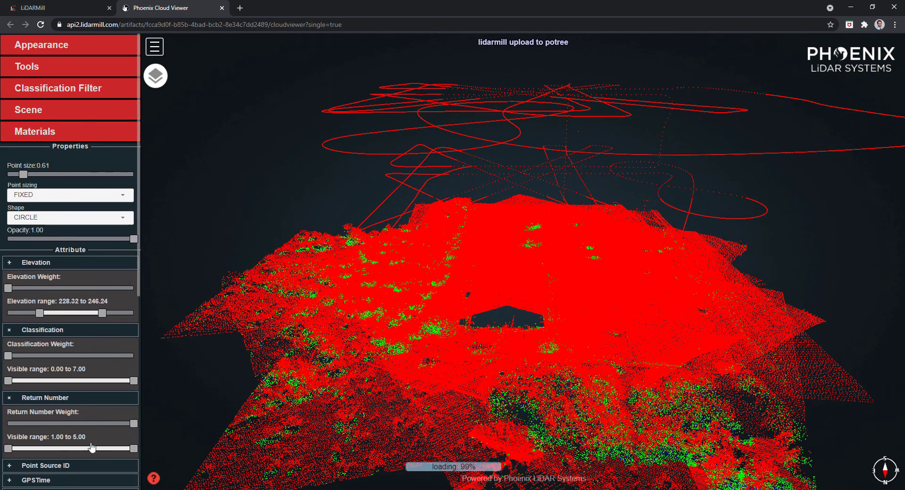
{"action": "left_click", "coordinate": [46, 466]}
Step: Set the Point Source ID weight to maximum, colouring each flightline separately
{"action": "left_click", "coordinate": [51, 398]}
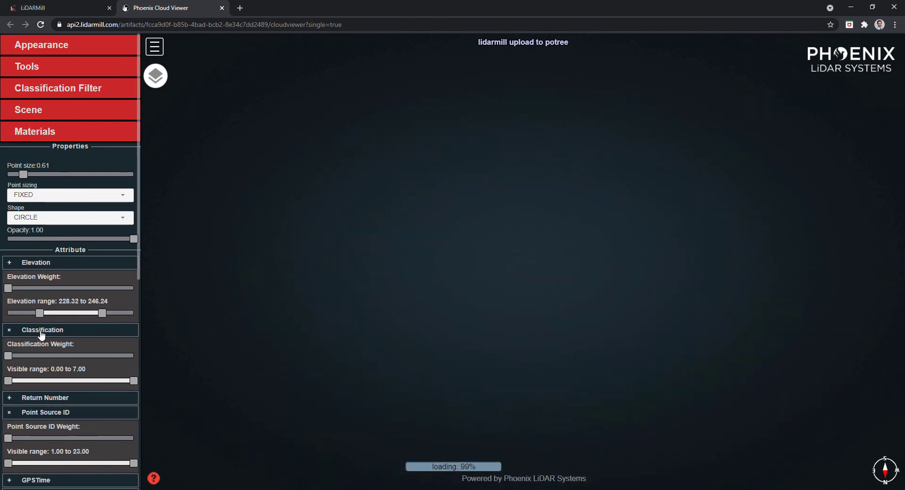
{"action": "left_click", "coordinate": [41, 330]}
{"action": "left_click", "coordinate": [43, 265]}
{"action": "mouse_move", "coordinate": [8, 332]}
{"action": "left_mouse_down"}
{"action": "mouse_move", "coordinate": [479, 328]}
{"action": "mouse_move", "coordinate": [463, 327]}
{"action": "left_mouse_up"}
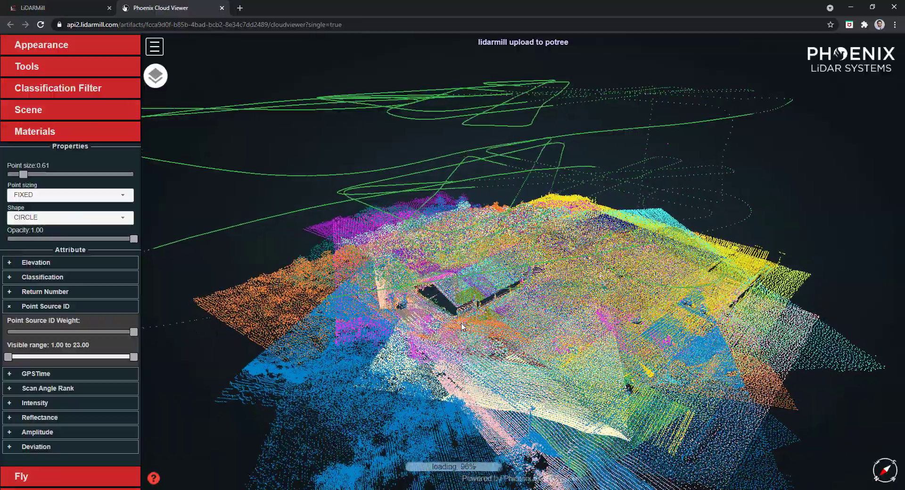
{"action": "left_click", "coordinate": [51, 307]}
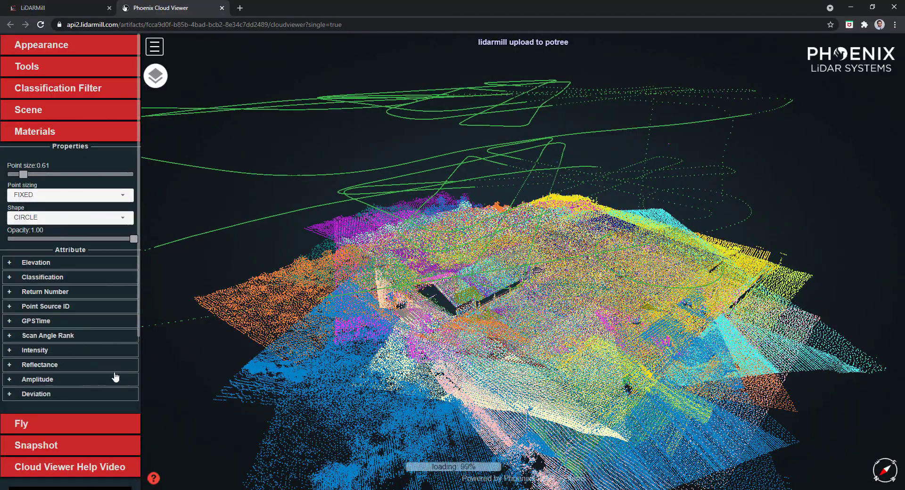
Step: Look over the Fly-through settings in the sidebar, then fold them away
{"action": "left_click_drag", "start_coordinate": [526, 330], "coordinate": [472, 335]}
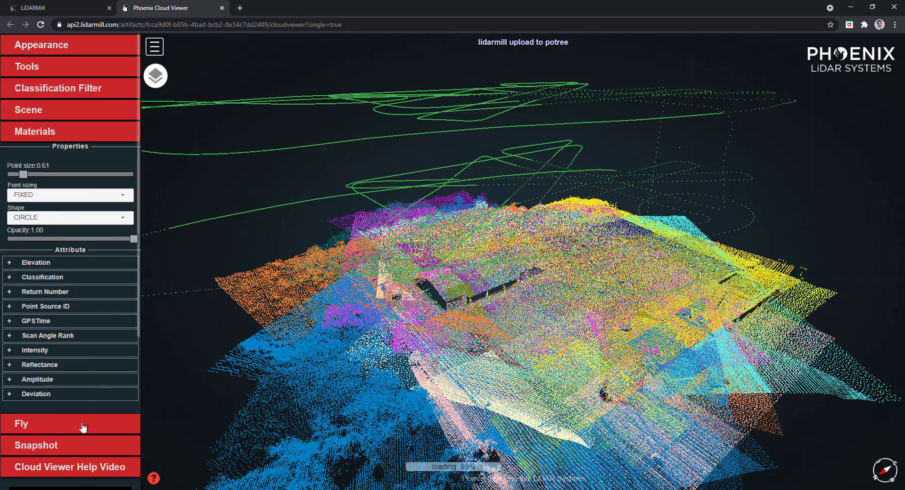
{"action": "left_click", "coordinate": [81, 430]}
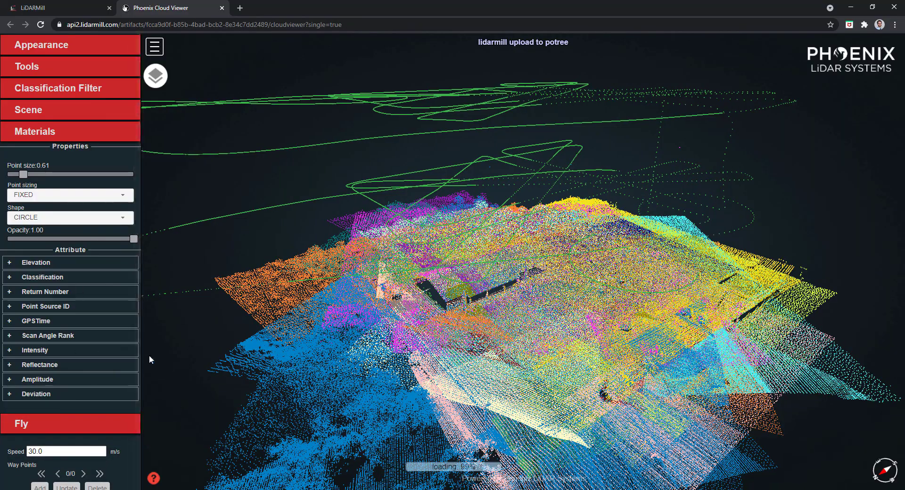
{"action": "scroll", "coordinate": [124, 348], "scroll_direction": "down", "scroll_amount": 1}
{"action": "scroll", "coordinate": [125, 348], "scroll_direction": "down", "scroll_amount": 3}
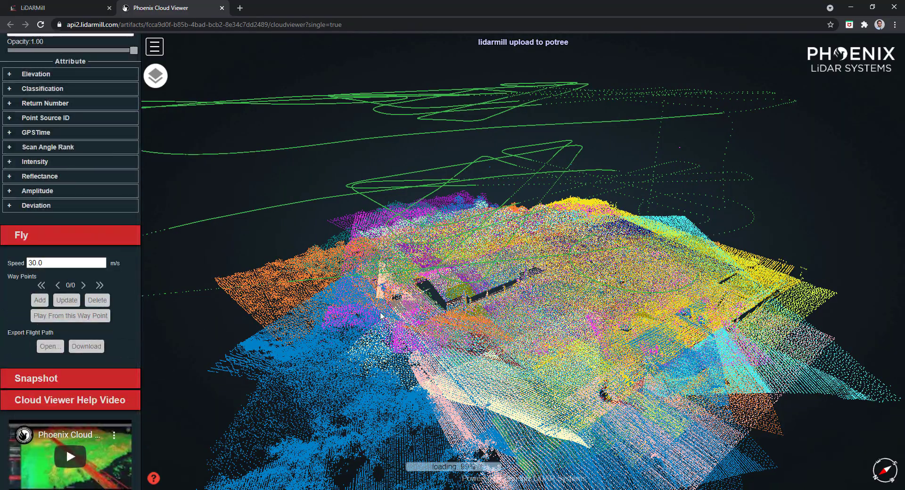
{"action": "mouse_move", "coordinate": [396, 358]}
{"action": "left_mouse_down"}
{"action": "mouse_move", "coordinate": [402, 285]}
{"action": "mouse_move", "coordinate": [169, 333]}
{"action": "left_mouse_up"}
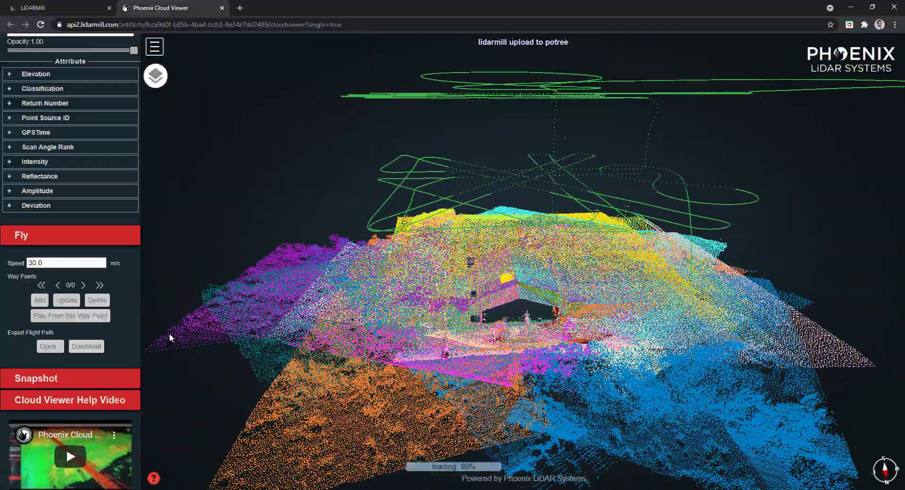
{"action": "left_click", "coordinate": [73, 235]}
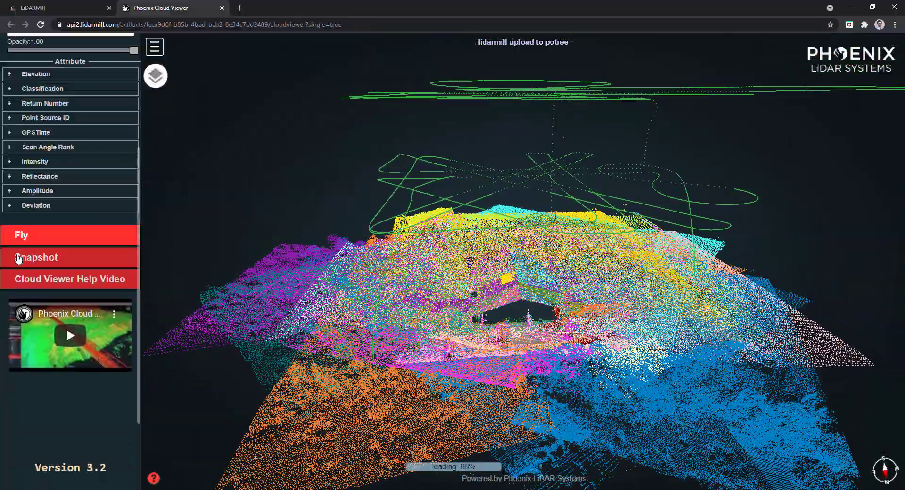
Step: Peek at the Snapshot options and fold away the Materials section
{"action": "left_click", "coordinate": [83, 258]}
{"action": "left_click", "coordinate": [70, 259]}
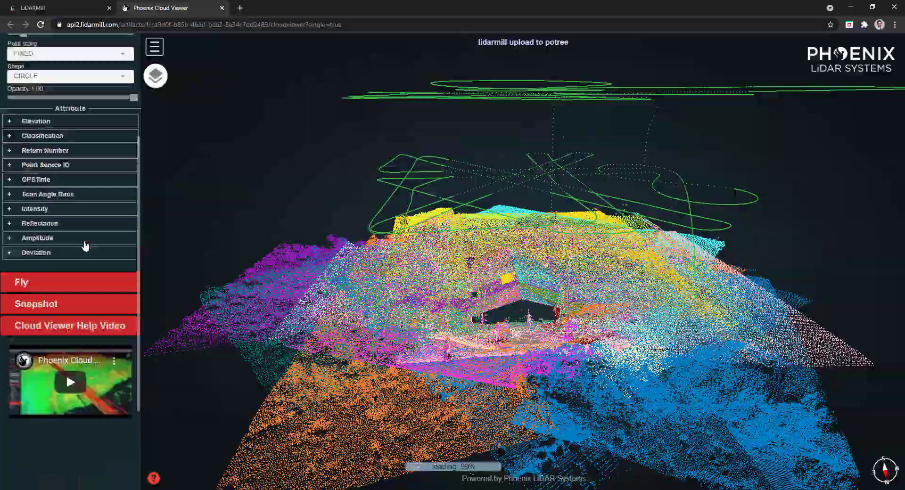
{"action": "scroll", "coordinate": [85, 264], "scroll_direction": "up", "scroll_amount": 3}
{"action": "left_click", "coordinate": [71, 131]}
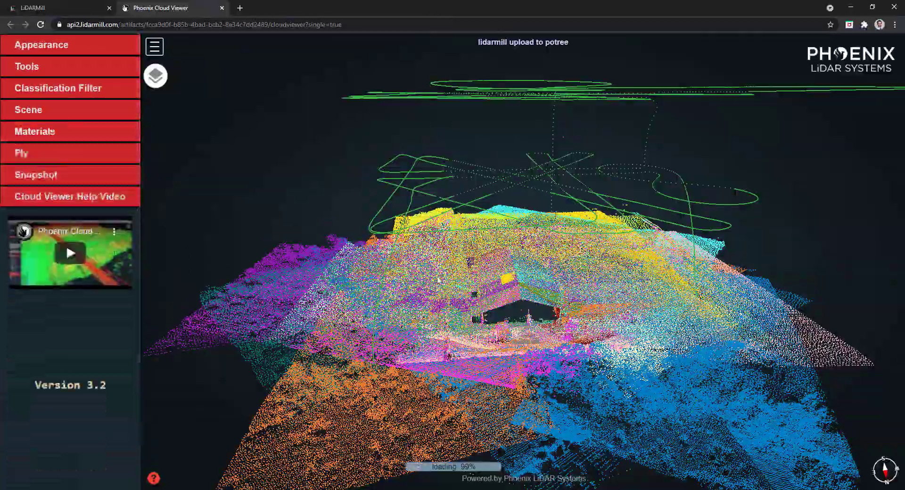
{"action": "mouse_move", "coordinate": [453, 264]}
{"action": "left_mouse_down"}
{"action": "mouse_move", "coordinate": [435, 273]}
{"action": "mouse_move", "coordinate": [342, 180]}
{"action": "left_mouse_up"}
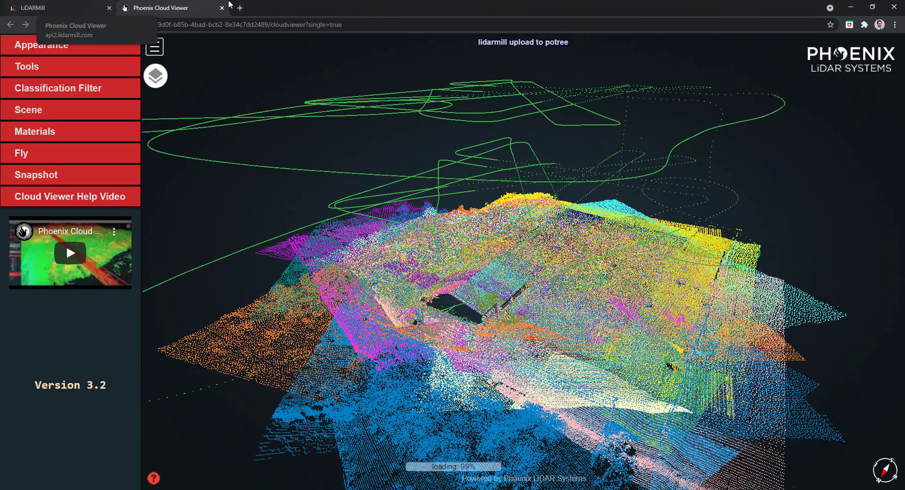
Step: Close the demo viewer and view the RGB tiles cloud zoomed out from overhead
{"action": "left_click", "coordinate": [222, 8]}
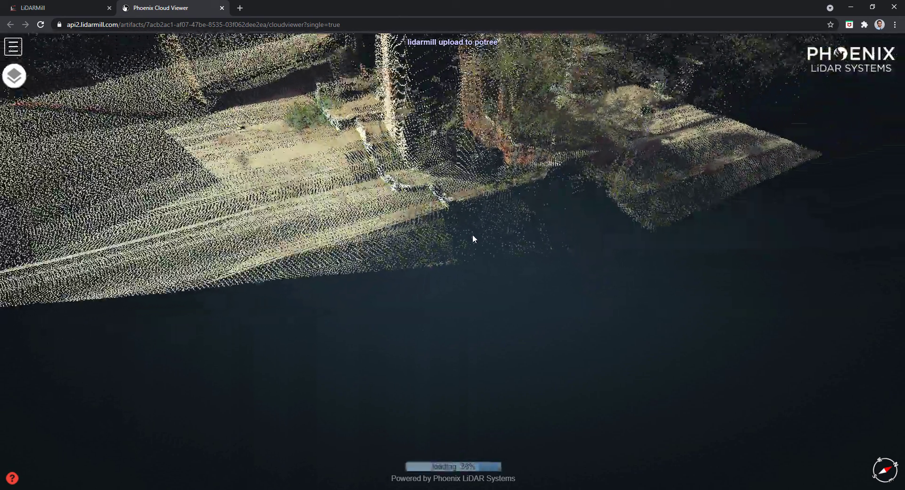
{"action": "scroll", "coordinate": [473, 239], "scroll_direction": "down", "scroll_amount": 5}
{"action": "mouse_move", "coordinate": [472, 238]}
{"action": "left_mouse_down"}
{"action": "mouse_move", "coordinate": [418, 214]}
{"action": "mouse_move", "coordinate": [374, 230]}
{"action": "mouse_move", "coordinate": [150, 150]}
{"action": "left_mouse_up"}
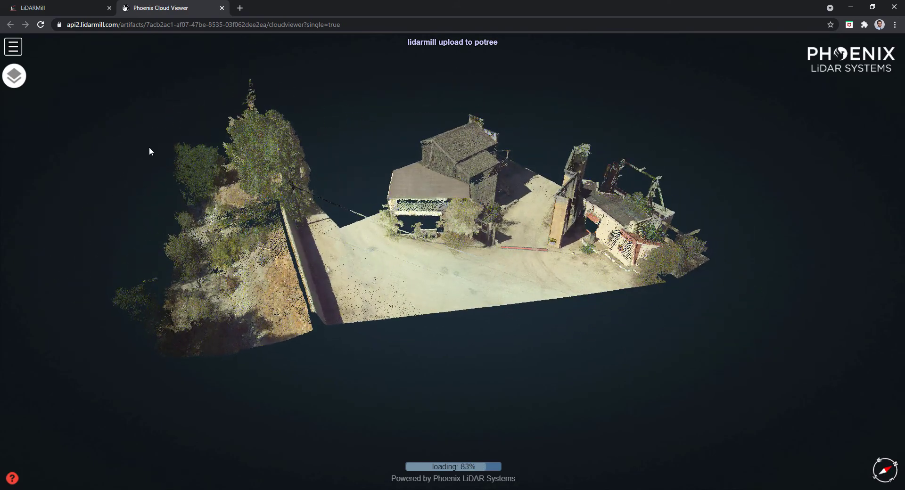
Step: Set Point budget to 1 and collapse Appearance and Tools to reveal the Scene tree
{"action": "left_click", "coordinate": [13, 47]}
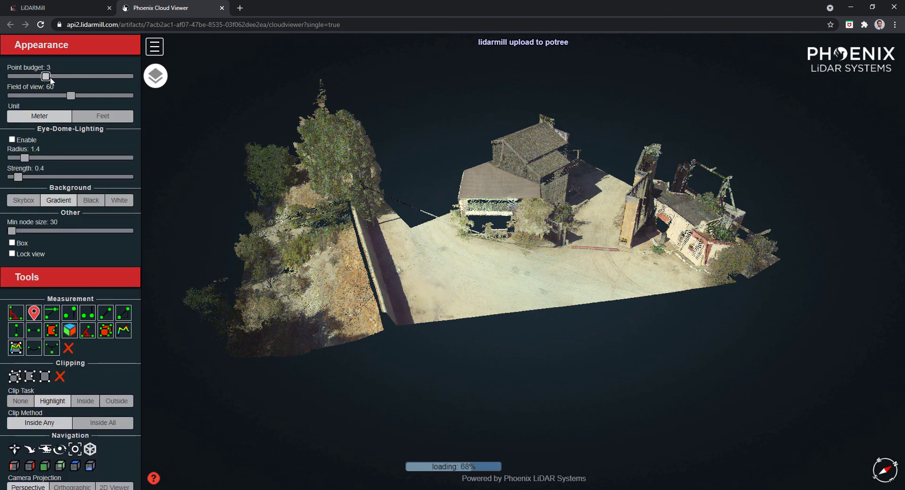
{"action": "left_click_drag", "start_coordinate": [50, 79], "coordinate": [26, 77]}
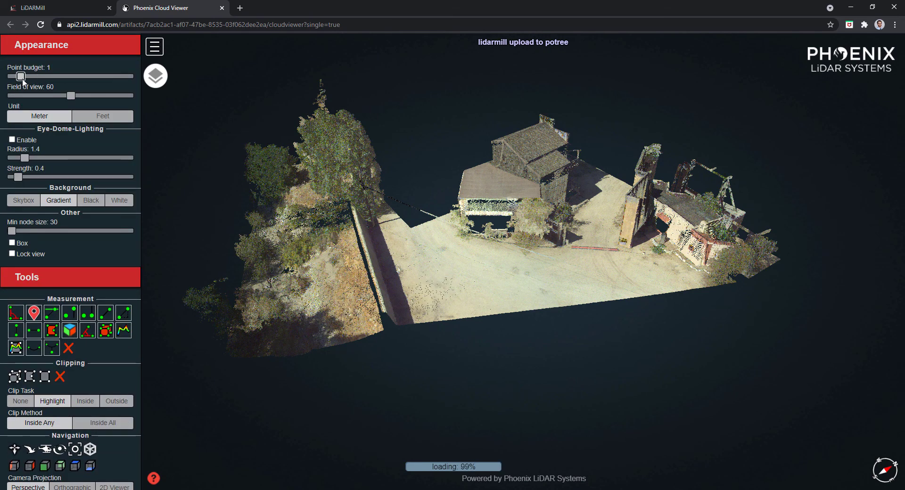
{"action": "left_click", "coordinate": [32, 49]}
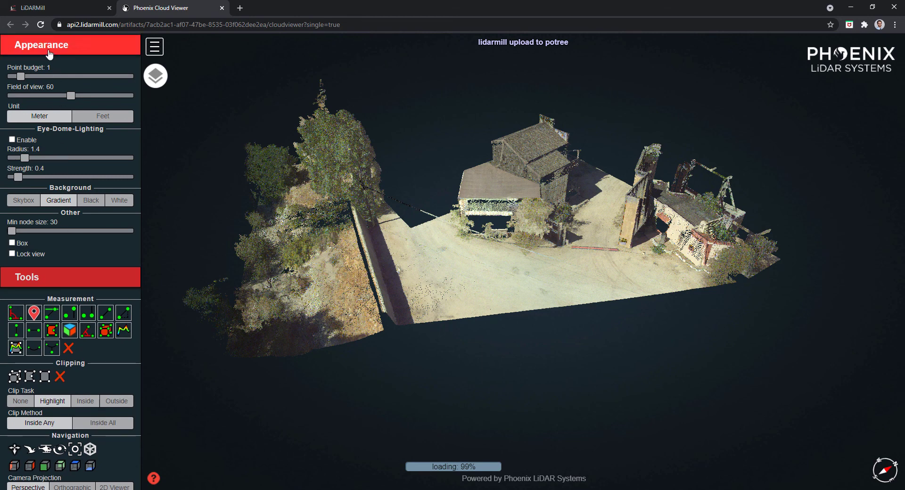
{"action": "left_click", "coordinate": [50, 55]}
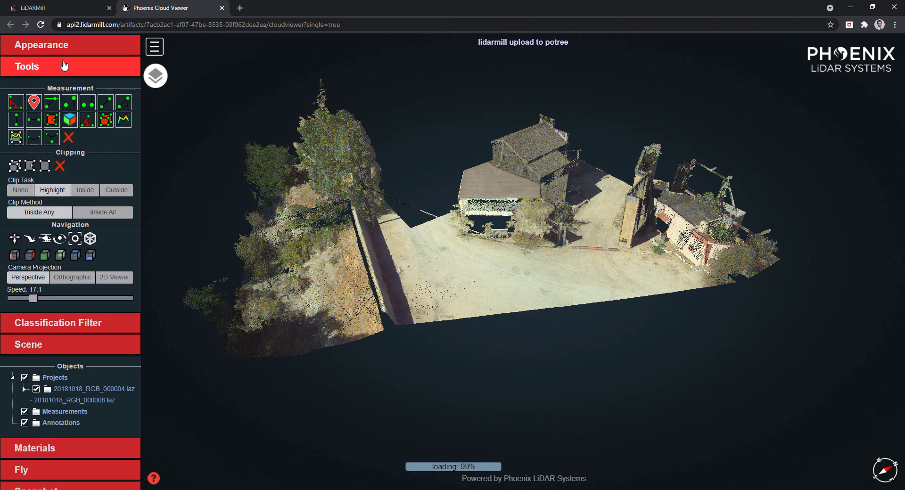
{"action": "left_click", "coordinate": [57, 69]}
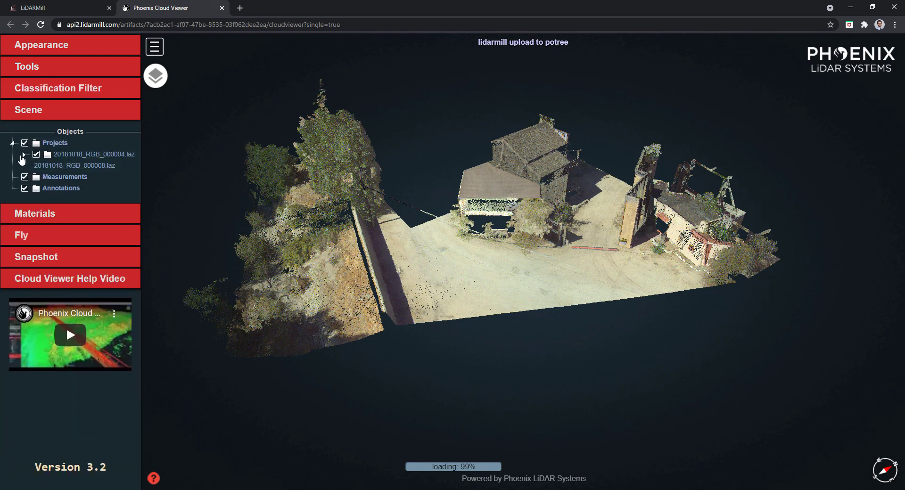
Step: Expand 20181018_RGB_000004.laz to list the four RGB tile point clouds
{"action": "left_click", "coordinate": [24, 155]}
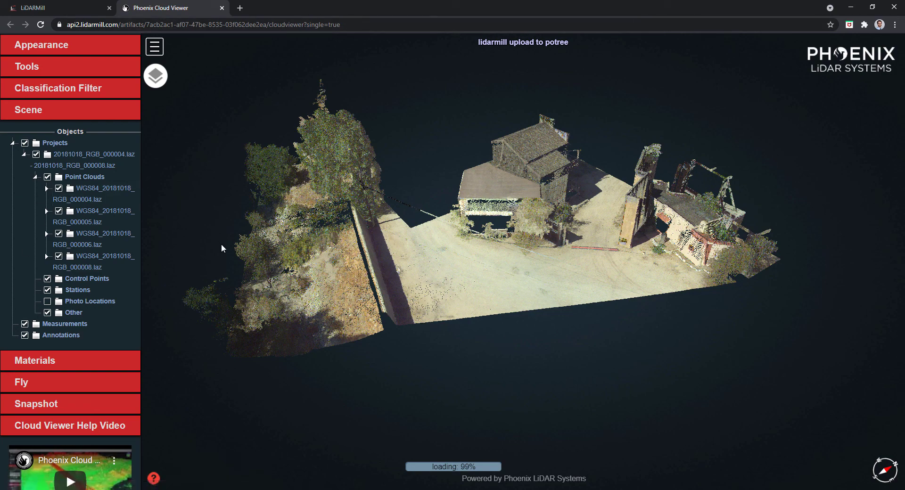
{"action": "left_click_drag", "start_coordinate": [401, 252], "coordinate": [349, 245]}
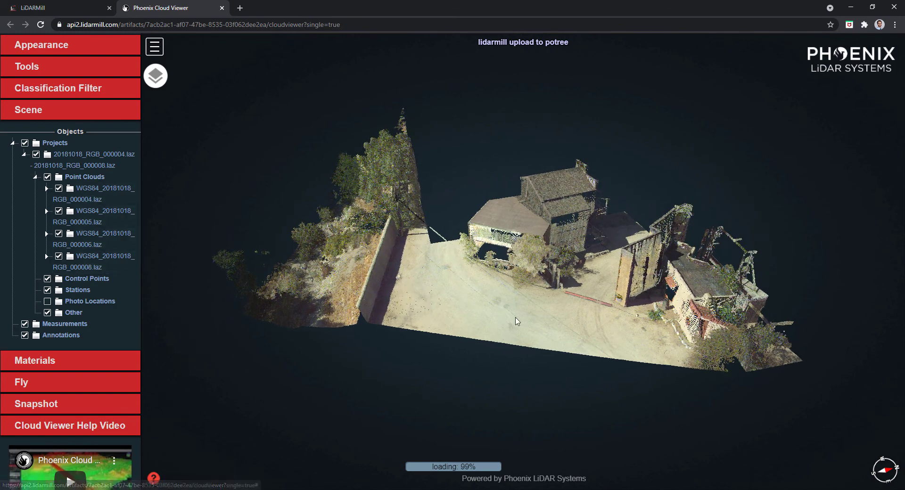
{"action": "left_click_drag", "start_coordinate": [515, 317], "coordinate": [346, 277]}
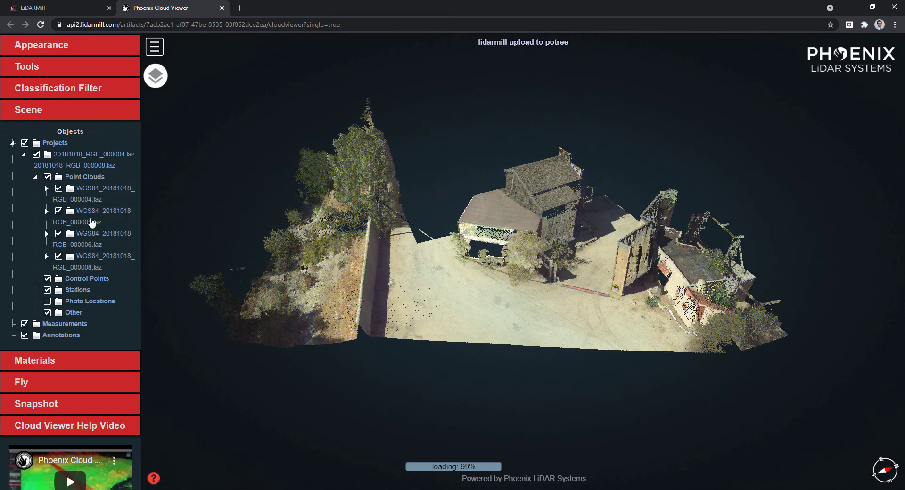
Step: Hide and reshow tiles 000005, 000006 and 000008 to see each one's area
{"action": "left_click", "coordinate": [59, 211]}
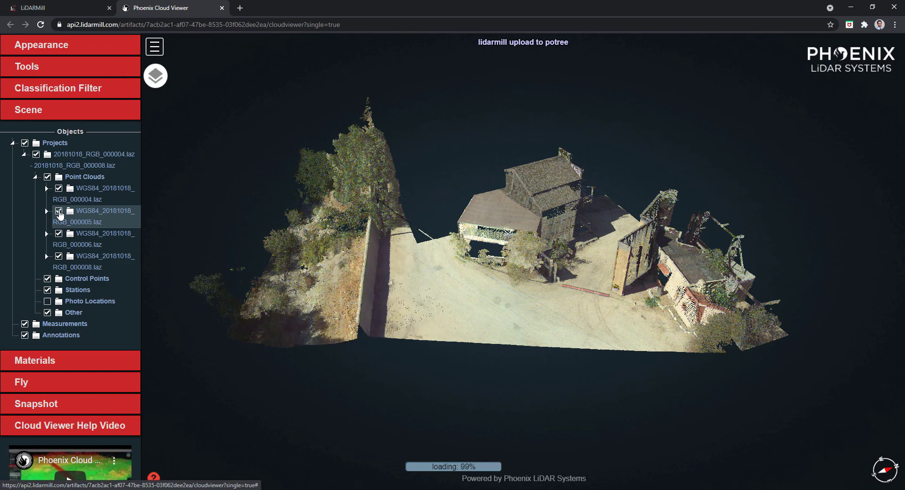
{"action": "left_click", "coordinate": [59, 234]}
{"action": "left_click", "coordinate": [59, 235]}
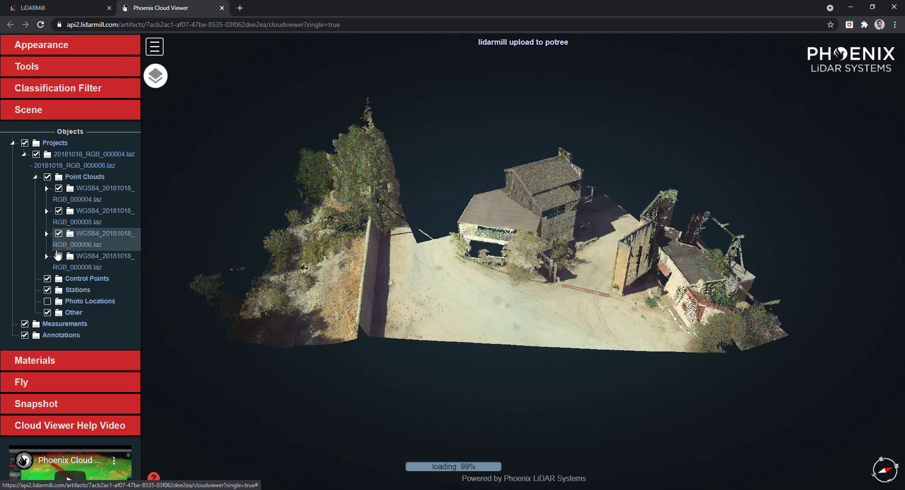
{"action": "left_click", "coordinate": [58, 257]}
{"action": "left_click", "coordinate": [59, 257]}
{"action": "mouse_move", "coordinate": [471, 198]}
{"action": "left_mouse_down"}
{"action": "mouse_move", "coordinate": [497, 237]}
{"action": "mouse_move", "coordinate": [360, 256]}
{"action": "mouse_move", "coordinate": [495, 236]}
{"action": "left_mouse_up"}
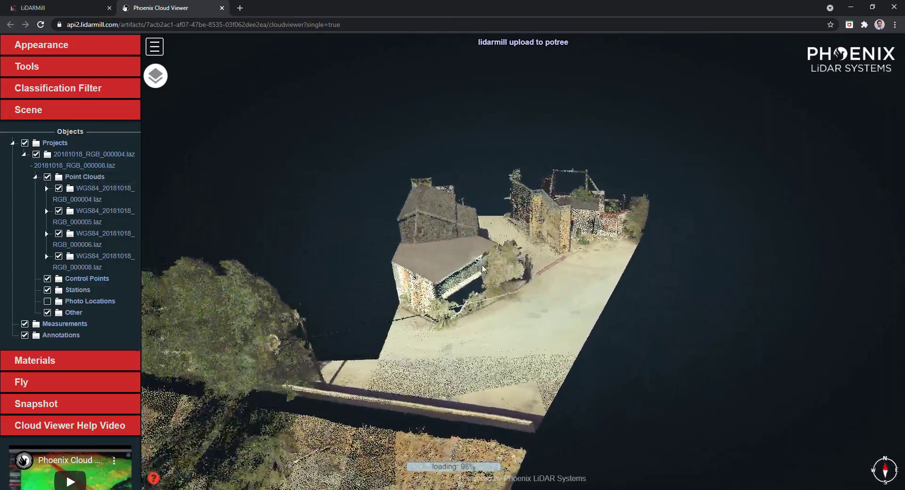
{"action": "scroll", "coordinate": [362, 259], "scroll_direction": "down", "scroll_amount": 5}
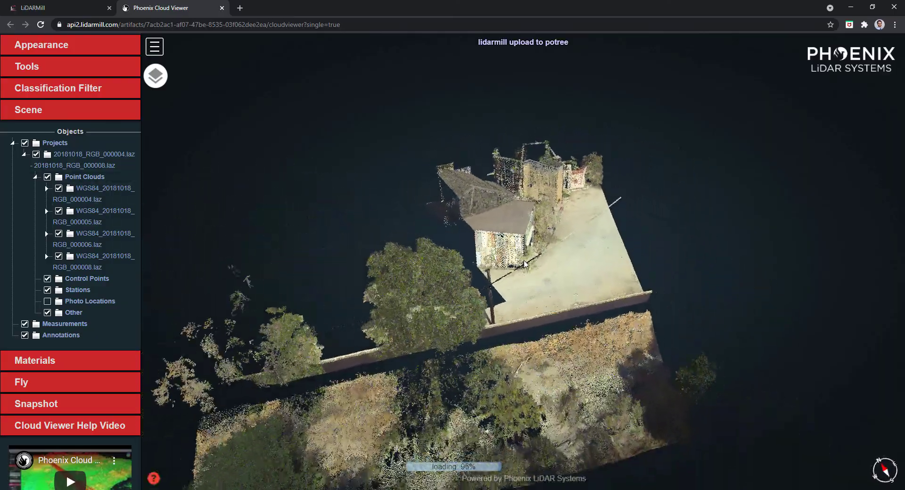
{"action": "left_click_drag", "start_coordinate": [362, 258], "coordinate": [246, 222]}
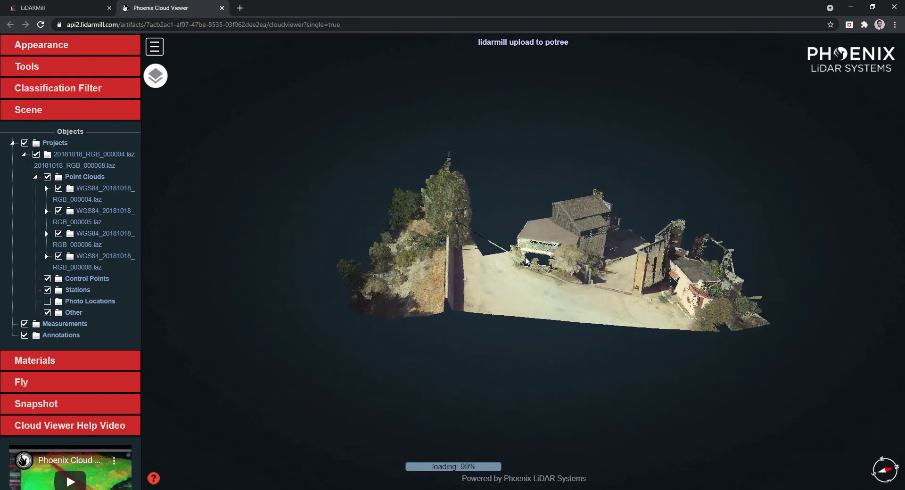
Step: Preview Elevation colouring, then return Elevation weight to 0 for true colour
{"action": "left_click", "coordinate": [54, 109]}
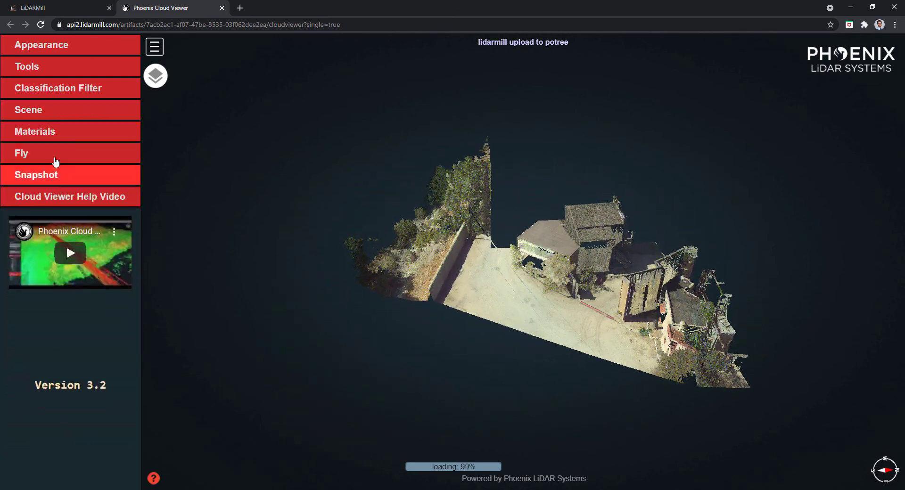
{"action": "left_click", "coordinate": [54, 132]}
{"action": "left_click", "coordinate": [49, 266]}
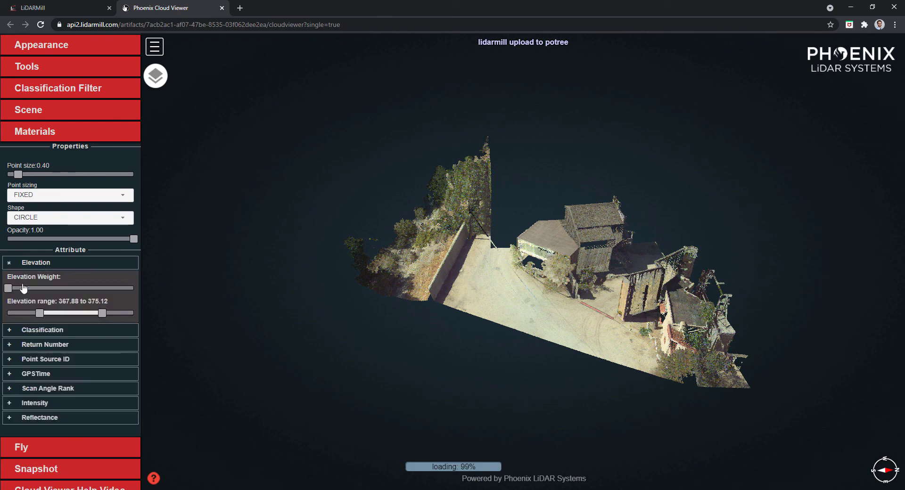
{"action": "mouse_move", "coordinate": [25, 293]}
{"action": "left_mouse_down"}
{"action": "mouse_move", "coordinate": [179, 285]}
{"action": "mouse_move", "coordinate": [1, 299]}
{"action": "left_mouse_up"}
{"action": "mouse_move", "coordinate": [533, 272]}
{"action": "left_mouse_down"}
{"action": "mouse_move", "coordinate": [562, 254]}
{"action": "mouse_move", "coordinate": [569, 263]}
{"action": "left_mouse_up"}
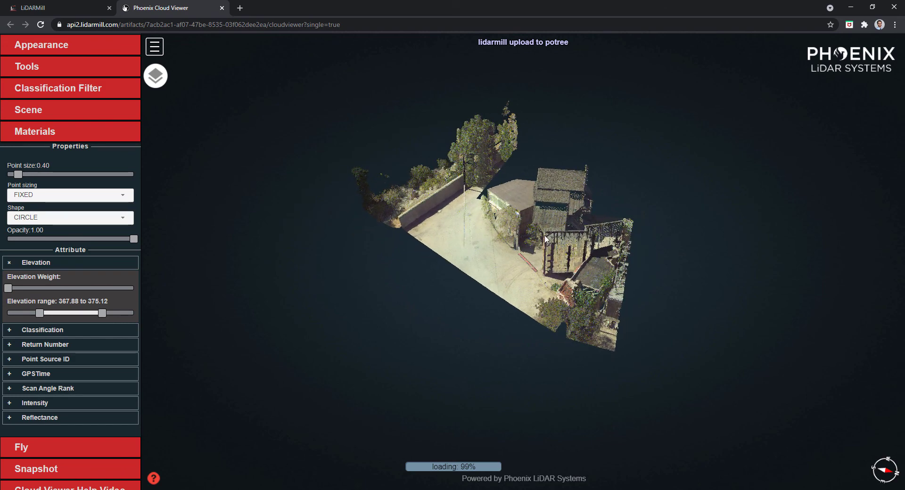
{"action": "mouse_move", "coordinate": [545, 238]}
{"action": "left_mouse_down"}
{"action": "mouse_move", "coordinate": [572, 253]}
{"action": "mouse_move", "coordinate": [562, 252]}
{"action": "left_mouse_up"}
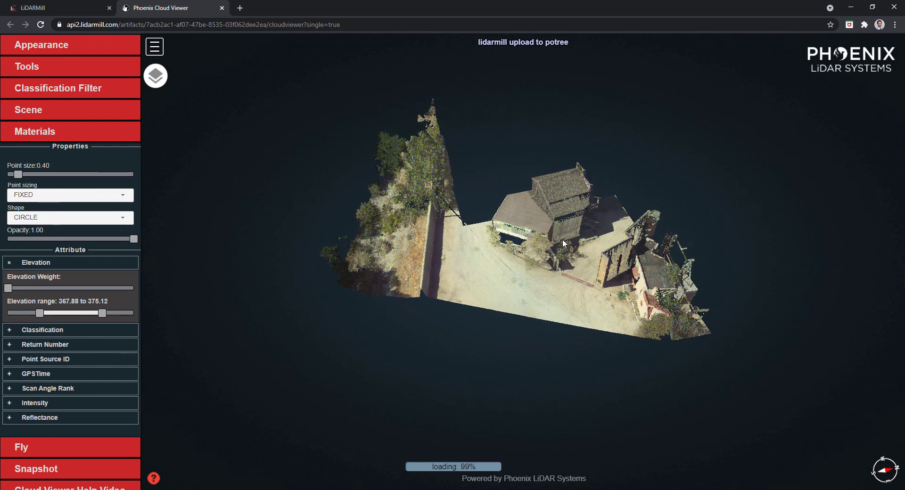
{"action": "mouse_move", "coordinate": [552, 225]}
{"action": "left_mouse_down"}
{"action": "mouse_move", "coordinate": [514, 216]}
{"action": "mouse_move", "coordinate": [514, 230]}
{"action": "left_mouse_up"}
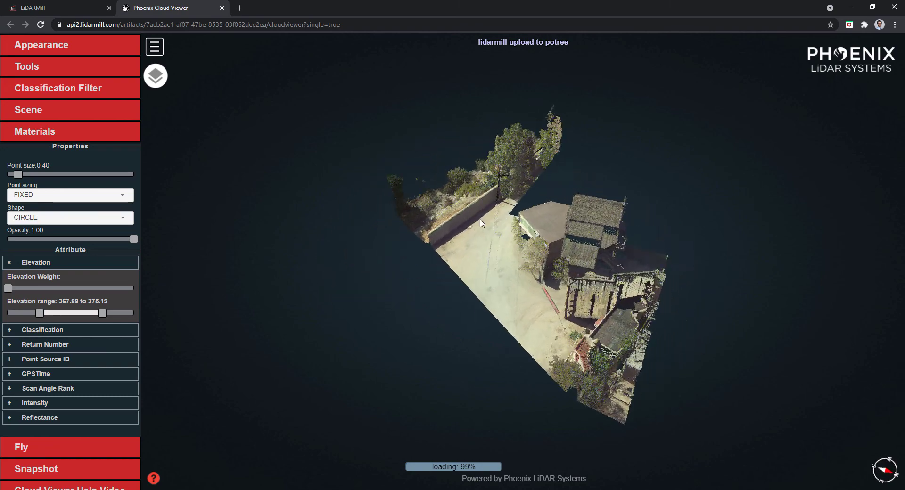